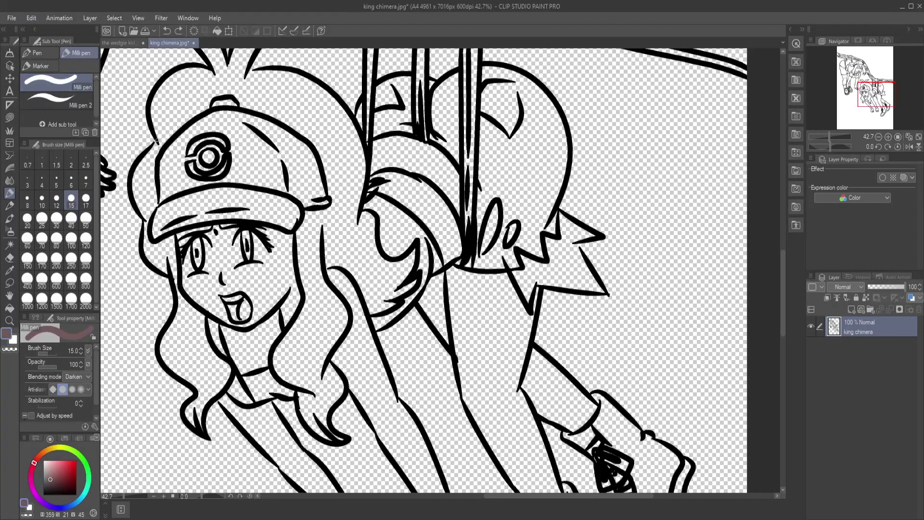
Step: Fill the cap-wearing girl's hair with the muted brown (hue 359, saturation 21, value 45)
key("g")
left_click(172, 251)
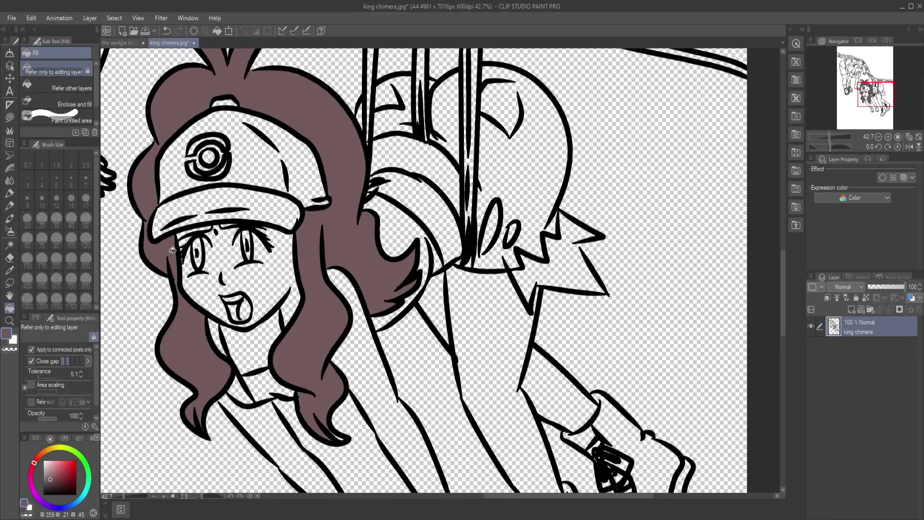
Step: Close the wristband outline gaps and fill both wristbands with dark slate (hue 219, saturation 21, value 23)
key("slash")
left_click_drag(191, 274, 130, 276)
left_click_drag(274, 326, 313, 326)
left_click_drag(246, 435, 318, 433)
left_click(50, 486)
key("p")
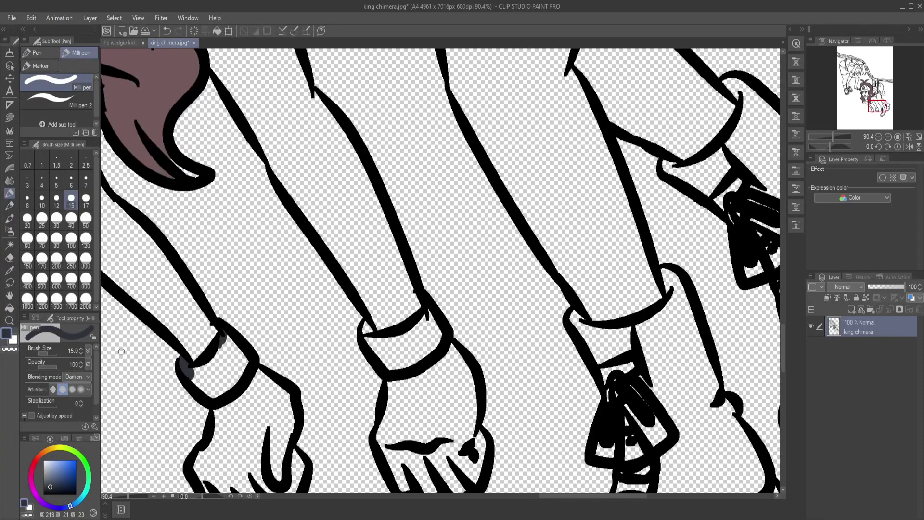
left_click(10, 308)
left_click(219, 373)
left_click(405, 354)
left_click(367, 328)
Step: Lasso a curved stripe across the first wristband, fill it with hot pink (hue 336, saturation 70, value 92) and deselect
left_click(10, 321)
left_click_drag(207, 281, 145, 280)
left_click_drag(216, 329, 308, 328)
left_click(9, 283)
mouse_move(149, 333)
left_mouse_down()
mouse_move(243, 253)
mouse_move(153, 337)
left_mouse_up()
key("g")
left_click(180, 325)
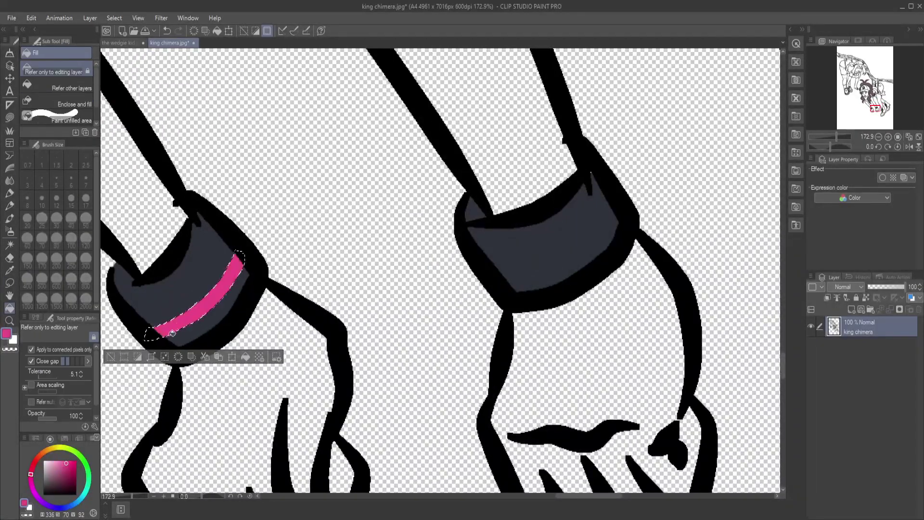
key("ctrl+d")
Step: Lasso a matching curved stripe across the second wristband, fill it with the same hot pink and deselect
left_click(10, 321)
left_click_drag(181, 264, 116, 264)
left_click_drag(267, 254, 351, 254)
left_click(10, 283)
mouse_move(143, 321)
left_mouse_down()
mouse_move(255, 269)
mouse_move(252, 285)
mouse_move(139, 331)
left_mouse_up()
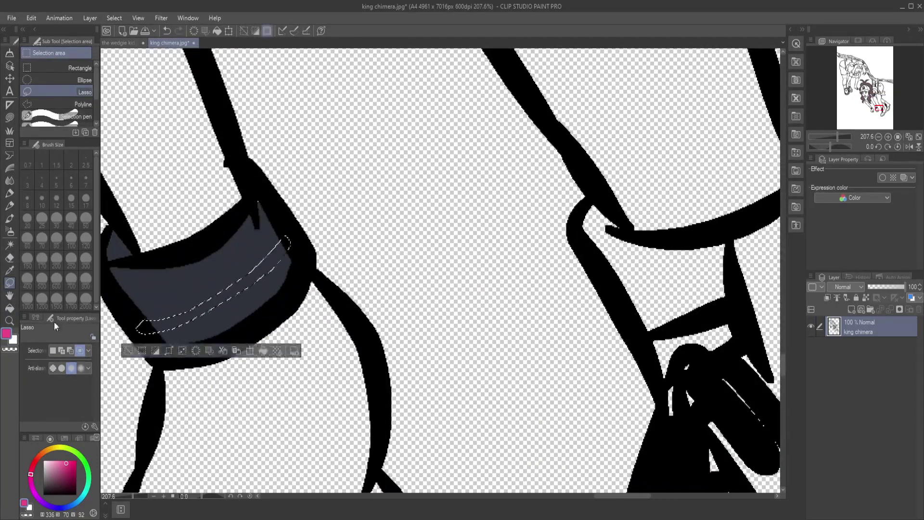
left_click(10, 308)
left_click(207, 303)
key("ctrl+d")
Step: Paint over the stray line ends inside the second wristband with its sampled dark slate
left_click(9, 271)
left_click(163, 289)
left_click(9, 193)
left_click(39, 53)
left_click_drag(257, 226, 259, 213)
left_click_drag(117, 262, 123, 264)
Step: Fill the girl's arms, hands and neck with a peach skin tone (hue 12, saturation 30, value 90)
left_click(9, 321)
left_click_drag(254, 274, 183, 273)
left_click_drag(205, 231, 224, 270)
left_click(39, 456)
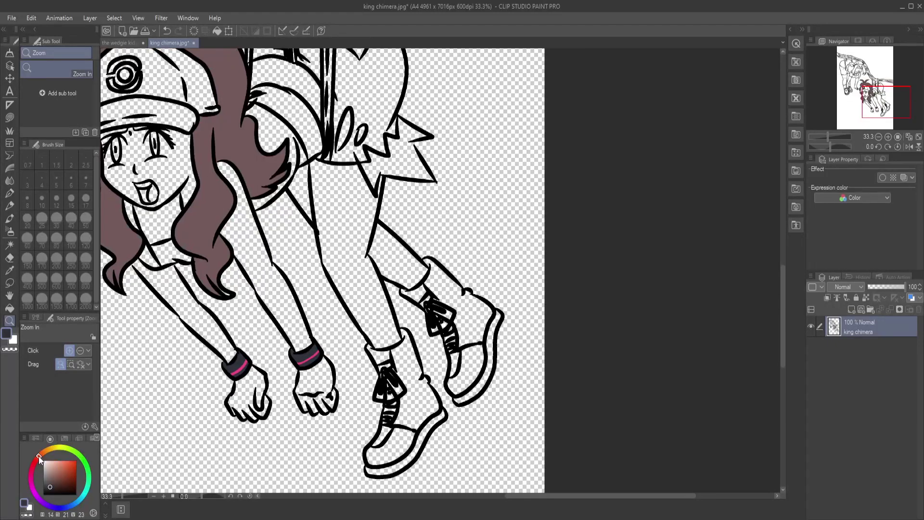
left_click(53, 464)
left_click(10, 308)
left_click(178, 304)
left_click(267, 279)
left_click(316, 380)
left_click(245, 388)
left_click(9, 193)
left_click(75, 54)
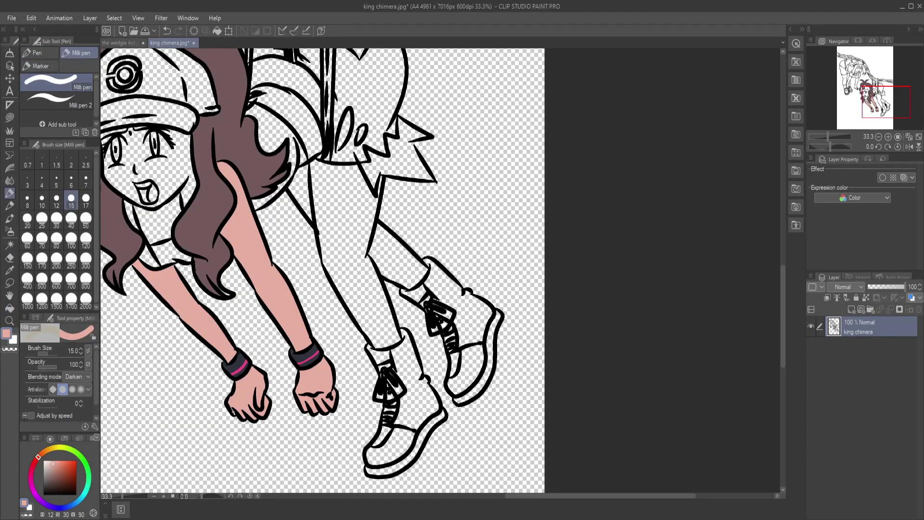
left_click(10, 308)
left_click(156, 224)
Step: Paint skin-tone borders around both eyes with the Milli pen and fill the rest of the face with the same peach
left_click(9, 320)
left_click_drag(144, 193, 192, 197)
left_click(9, 193)
left_click_drag(168, 287, 154, 295)
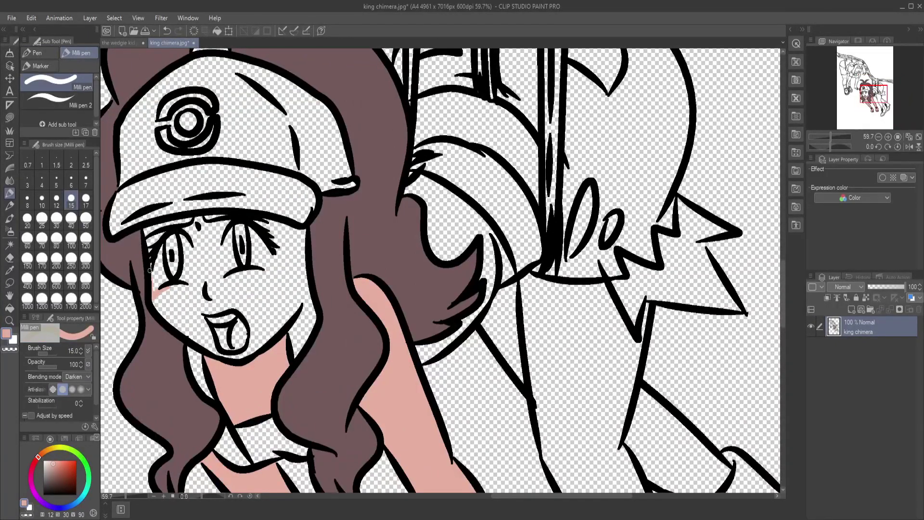
mouse_move(192, 234)
left_mouse_down()
mouse_move(167, 289)
mouse_move(225, 294)
left_mouse_up()
mouse_move(277, 250)
left_mouse_down()
mouse_move(261, 284)
mouse_move(235, 278)
left_mouse_up()
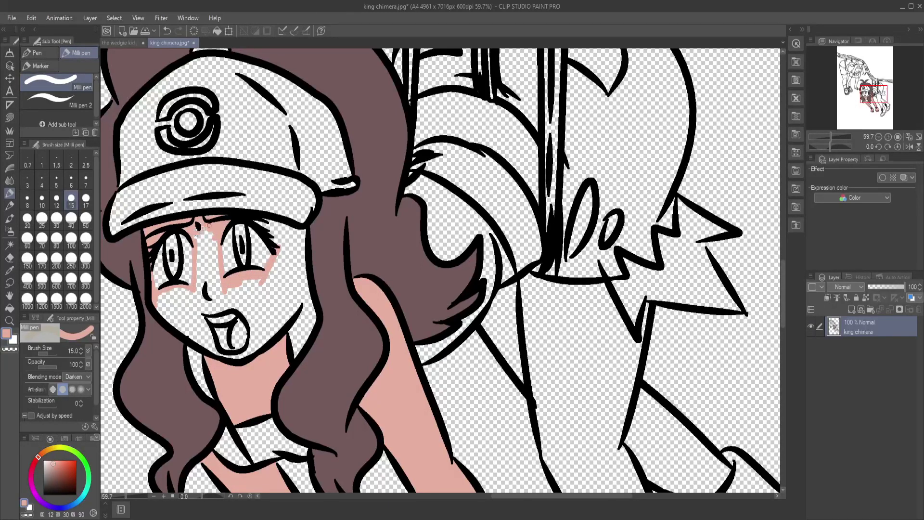
left_click_drag(208, 226, 216, 229)
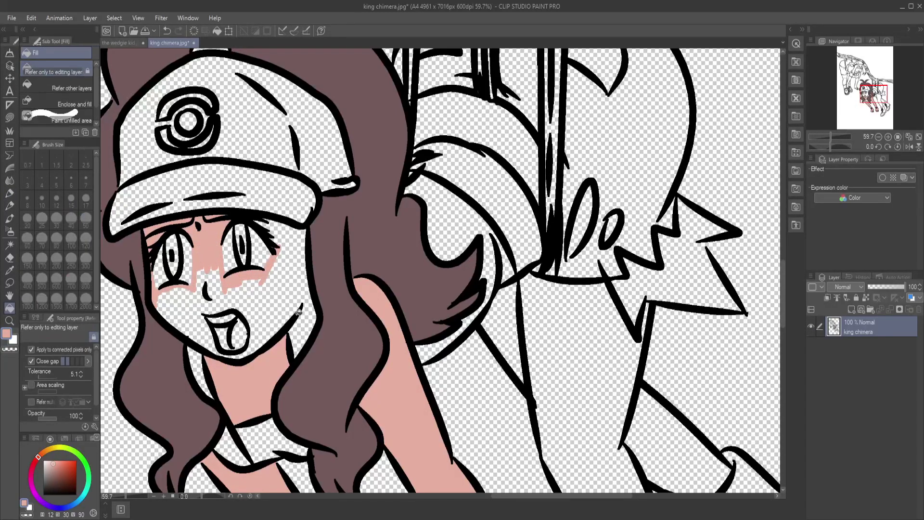
left_click(10, 308)
left_click(208, 282)
Step: Fill the vest areas beside the neck with dark brown and the shirt collar with pale grey (hue 12, saturation 5, value 89)
left_click(50, 486)
left_click(195, 368)
left_click(232, 448)
left_click(302, 335)
left_click(45, 465)
left_click(257, 441)
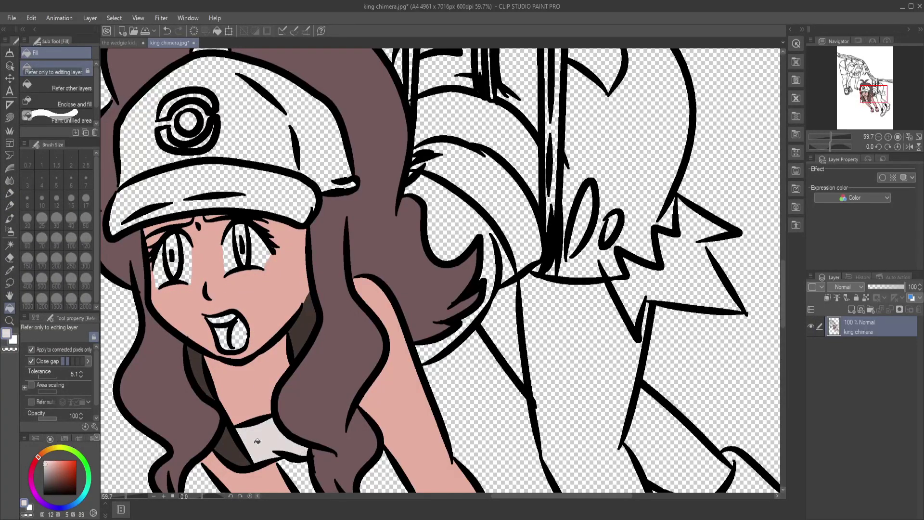
Step: Sample the vest's dark brown, fill the vest behind the hair and touch up the spot near its upper edge
left_click(10, 321)
left_click_drag(409, 251, 314, 243)
left_click(10, 270)
left_click(181, 361)
left_click(10, 308)
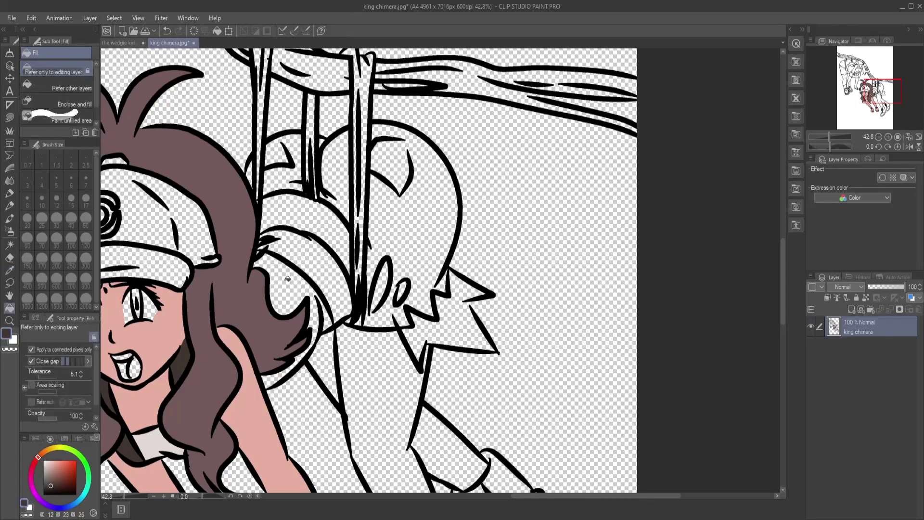
left_click(282, 279)
left_click(9, 193)
left_click_drag(258, 250, 263, 250)
Step: Sample the collar's pale grey and fill the shirt hem below the vest with it
left_click(10, 270)
left_click(154, 440)
left_click(10, 308)
left_click(301, 250)
Step: Sample the peach skin tone and fill the bare waist and both legs
left_click(10, 193)
left_click(9, 270)
left_click(166, 332)
left_click(10, 308)
left_click(301, 212)
left_click(373, 385)
Step: Fill the cap's emblem, top button and brim with dusty pink (hue 351, saturation 33, value 81)
left_click(444, 439)
left_click(10, 321)
mouse_move(245, 288)
left_mouse_down()
mouse_move(183, 282)
mouse_move(240, 277)
left_mouse_up()
left_click(32, 467)
left_click_drag(51, 462, 49, 469)
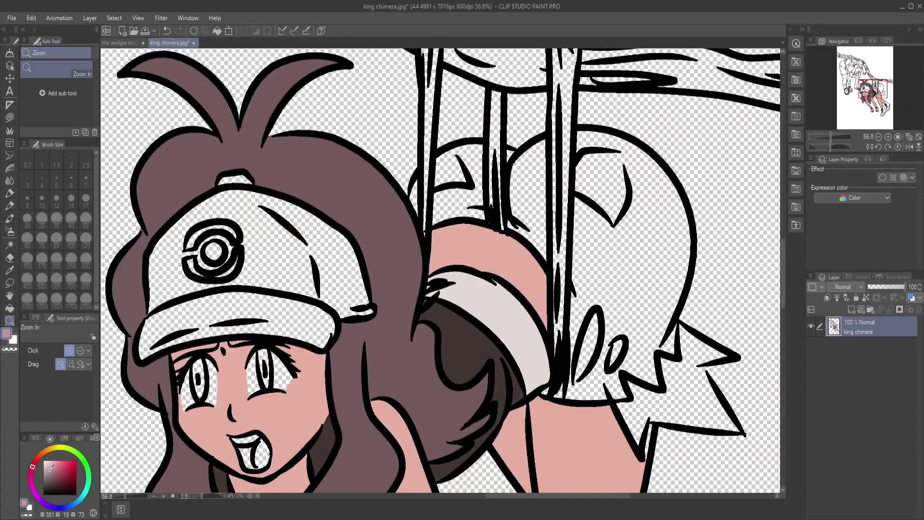
left_click(9, 308)
left_click(213, 251)
left_click(200, 234)
left_click(232, 270)
left_click(239, 179)
left_click(197, 314)
left_click(198, 336)
Step: Touch up the cap's button and emblem centre with pink and patch the emblem using Lasso fill, redoing the first patch
left_click(9, 321)
left_click_drag(214, 260, 267, 259)
left_click(10, 308)
left_click(268, 59)
left_click(217, 235)
left_click(9, 118)
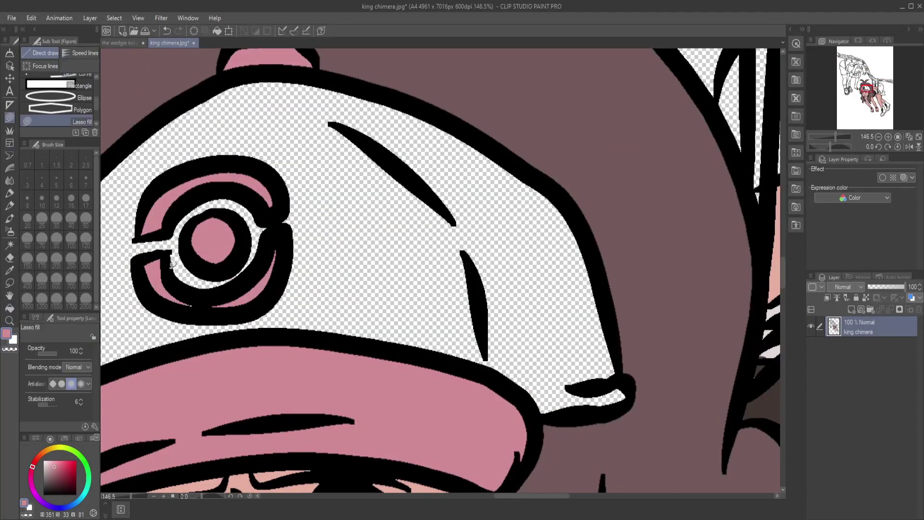
left_click_drag(210, 301, 235, 302)
key("ctrl+z")
mouse_move(140, 266)
left_mouse_down()
mouse_move(145, 280)
mouse_move(271, 295)
mouse_move(176, 289)
mouse_move(156, 254)
mouse_move(90, 269)
left_mouse_up()
Step: Fill the cap's crown with neutral off-white (saturation 0, value 92)
left_click(10, 321)
left_click(48, 464)
left_click(10, 308)
left_click(212, 270)
left_click(43, 463)
left_click(208, 270)
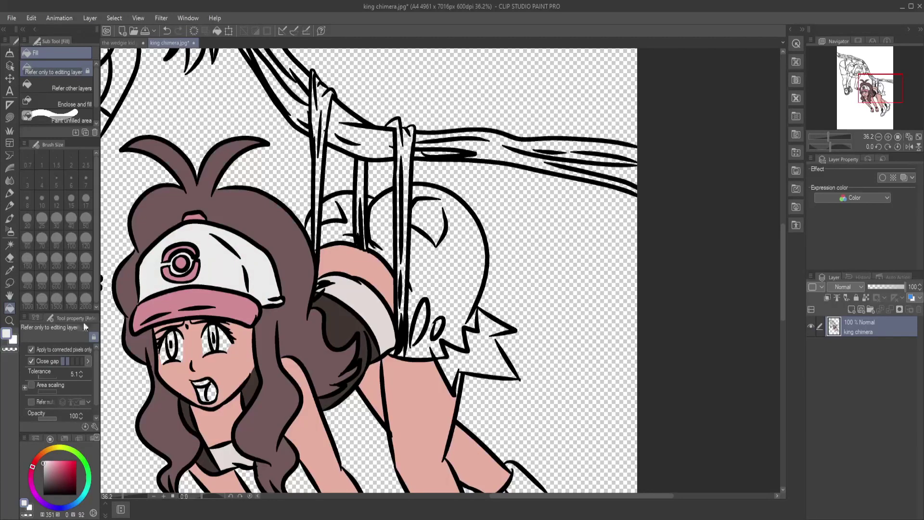
Step: Choose slate blue (hue 210, saturation 39, value 49) and add a small pen stroke at the shorts' outline
key("ctrl+space")
left_click_drag(195, 280, 115, 282)
left_click_drag(256, 286, 371, 288)
key("e")
key("bracketleft")
key("bracketleft")
key("bracketleft")
key("bracketleft")
key("bracketleft")
left_click(74, 504)
left_click(56, 478)
left_click(9, 193)
left_click_drag(181, 346, 185, 348)
Step: Fill all sections of the denim shorts between the hanging straps with slate blue
key("g")
left_click(219, 202)
left_click(126, 116)
key("space")
left_click_drag(126, 115, 303, 280)
left_click(210, 259)
left_click(168, 291)
Step: Erase the bit of black line separating the narrow gaps in the strap beside the waist, using brush size 15
key("ctrl+space")
left_click_drag(182, 333, 245, 233)
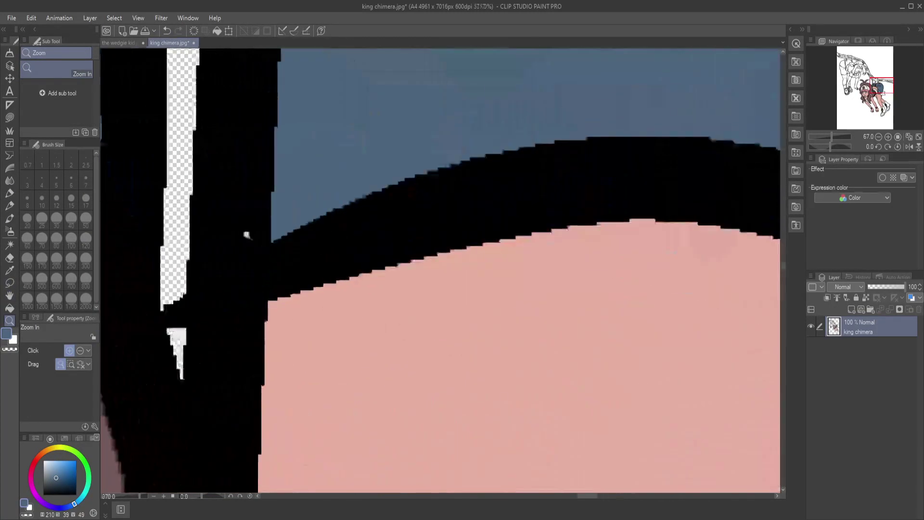
key("e")
left_click(71, 181)
left_click_drag(169, 308, 182, 318)
Step: Sample the peach skin tone and fill the two torn holes in the shorts
key("ctrl+space")
left_click_drag(189, 278, 206, 259)
left_click_drag(300, 351, 363, 476)
left_click(236, 414, "alt")
key("g")
left_click(213, 302)
left_click(247, 306)
Step: Paint the narrow sliver between the torn pocket and the leg outline with skin tone using the Milli pen
key("ctrl+space")
scroll(239, 276, "down", 4)
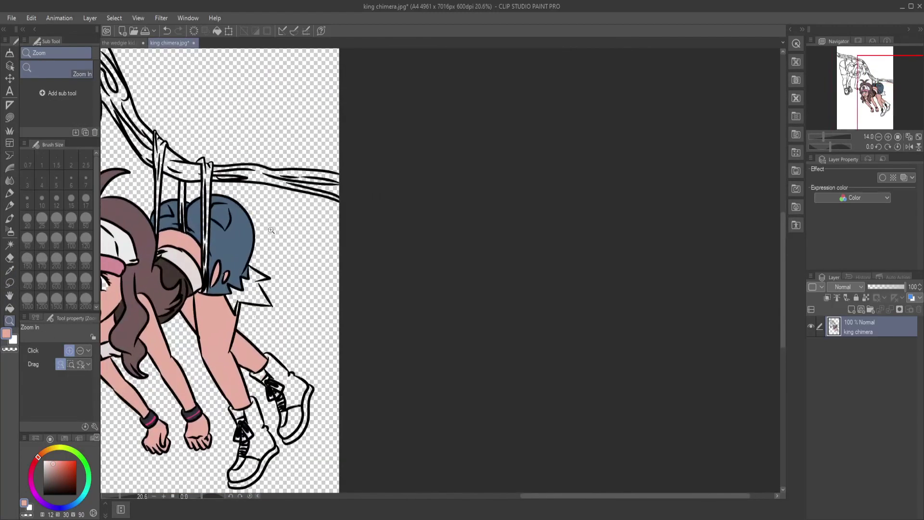
scroll(246, 268, "up", 7)
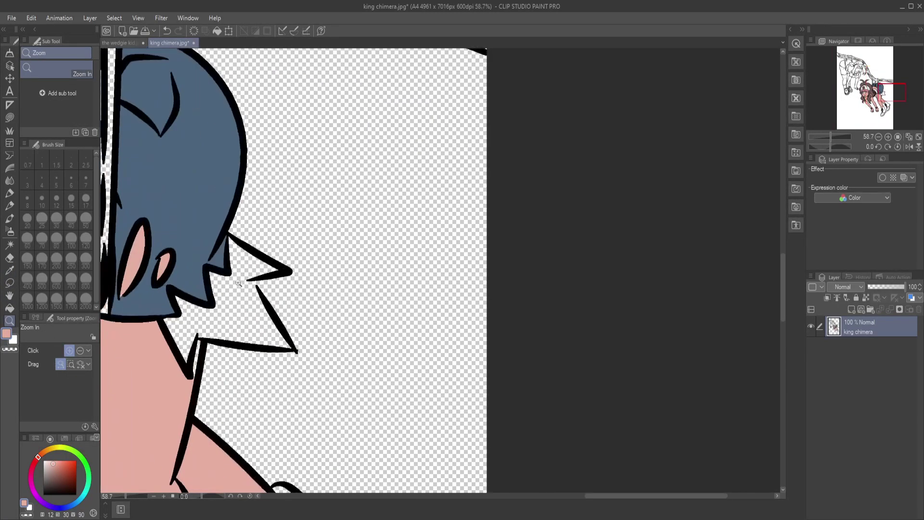
key("p")
left_click_drag(172, 402, 187, 322)
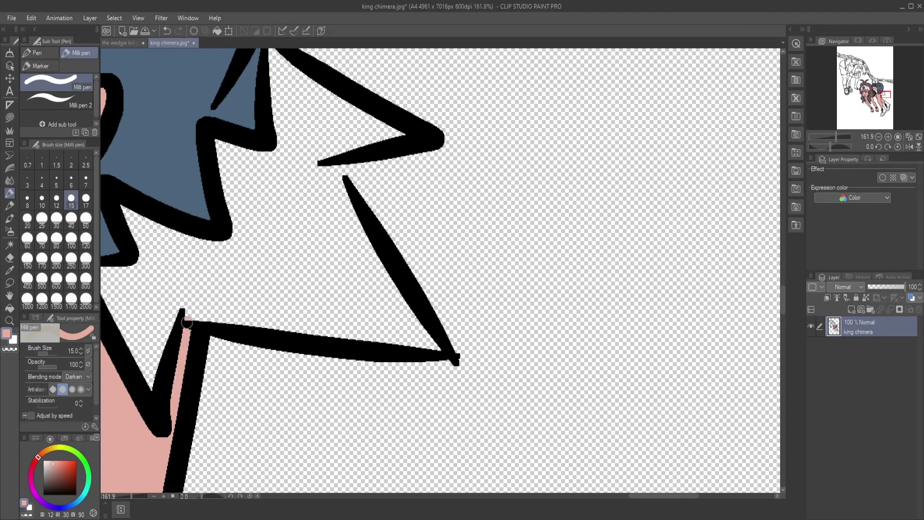
Step: Seal the gap in the jagged pocket lining with near-white (hue 12, saturation 5, value 99) and fill the lining
left_click_drag(51, 463, 45, 461)
left_click(10, 309)
key("p")
mouse_move(326, 170)
left_mouse_down()
mouse_move(334, 192)
mouse_move(341, 173)
left_mouse_up()
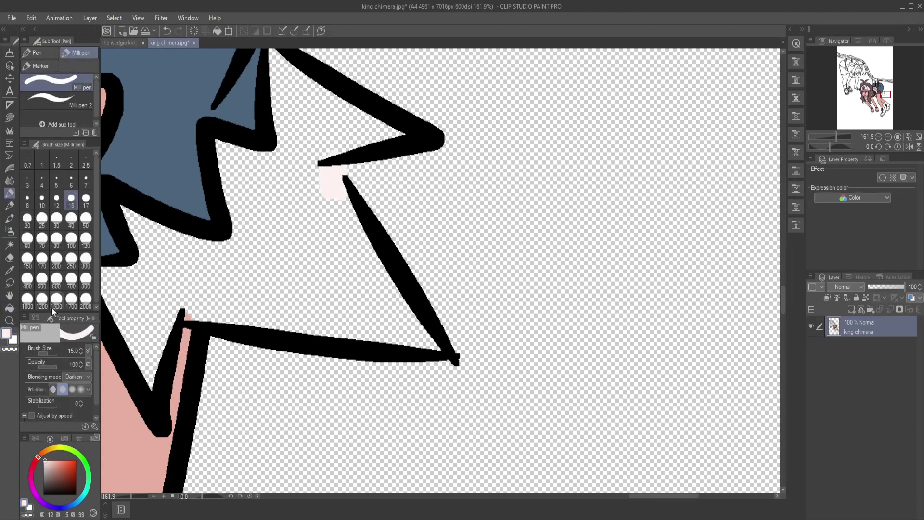
left_click(10, 309)
left_click(184, 275)
left_click(188, 318)
Step: Fill the soles of both boots with pink (hue 358, saturation 43, value 92)
left_click(10, 321)
left_click_drag(246, 244, 208, 143)
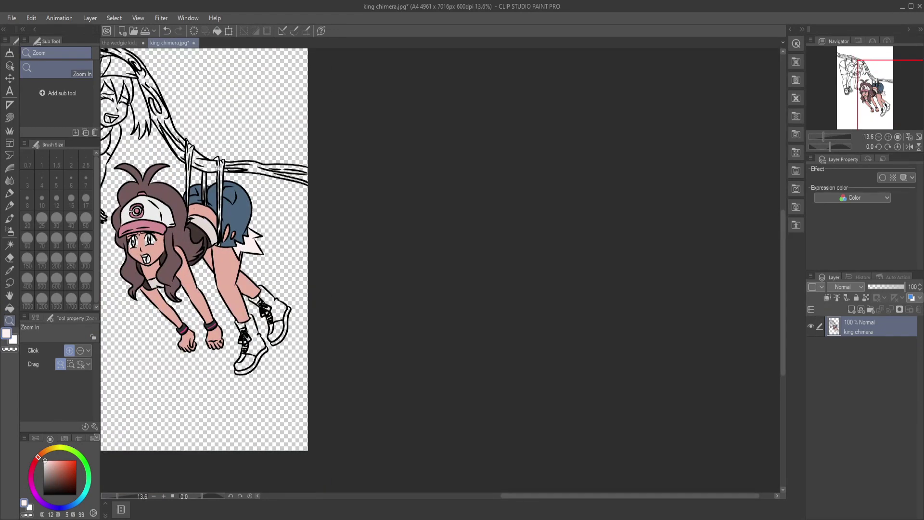
key("alt+Tab")
left_click_drag(264, 361, 303, 357)
left_click(31, 481)
left_click(54, 476)
key("g")
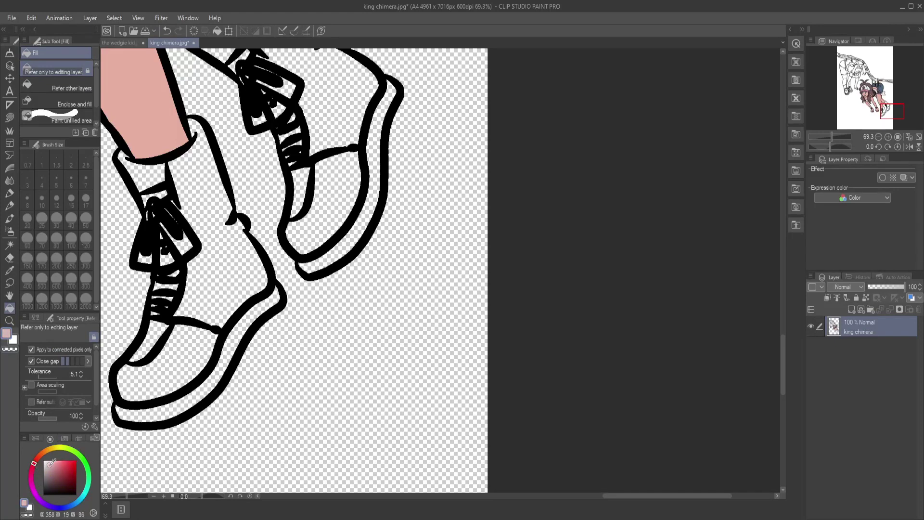
left_click(57, 467)
left_click(217, 341)
left_click(176, 408)
left_click(316, 267)
Step: Fill the larger open parts of the laces and bows on both boots with the same pink
left_click(170, 297)
left_click(186, 246)
left_click(145, 259)
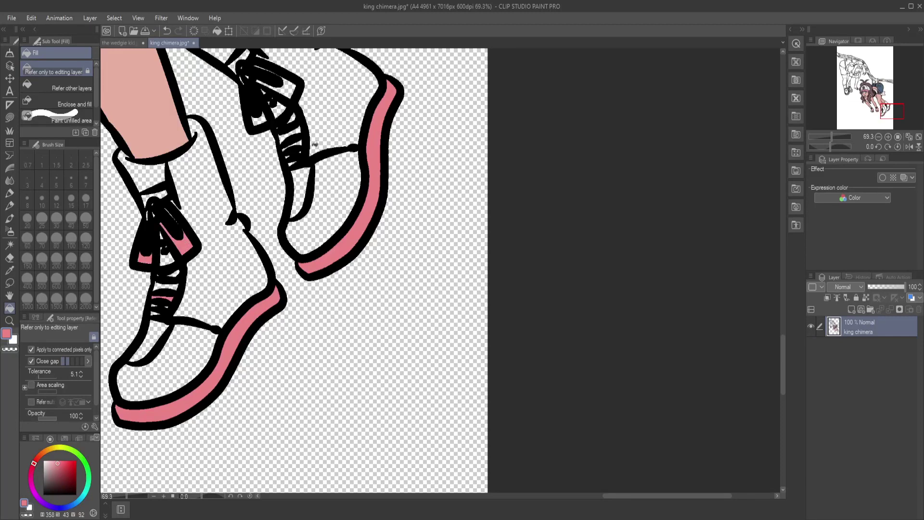
left_click(287, 91)
left_click(259, 120)
Step: Draw pink lace stripes across the front boot with Lasso fill
left_click(9, 320)
mouse_move(157, 232)
left_mouse_down()
mouse_move(130, 235)
mouse_move(214, 231)
left_mouse_up()
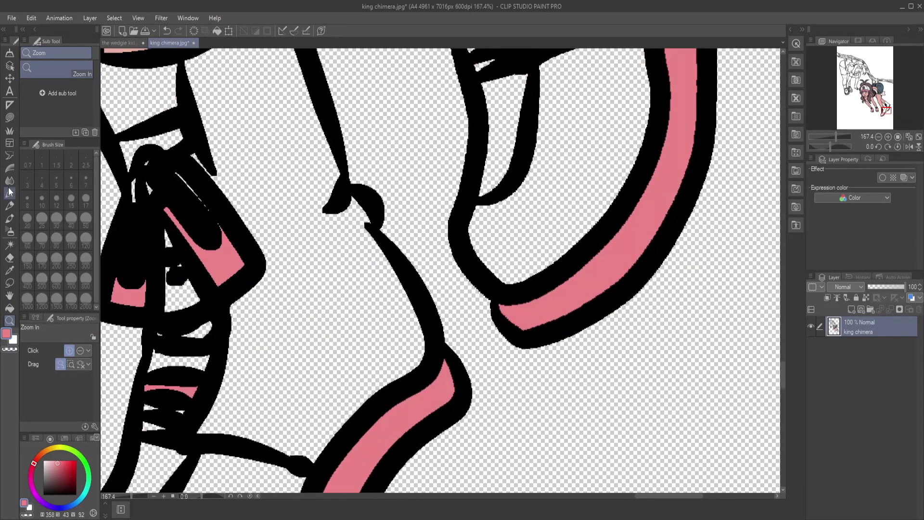
left_click(10, 118)
mouse_move(164, 325)
left_mouse_down()
mouse_move(187, 338)
mouse_move(175, 321)
left_mouse_up()
mouse_move(153, 415)
left_mouse_down()
mouse_move(173, 434)
mouse_move(156, 416)
left_mouse_up()
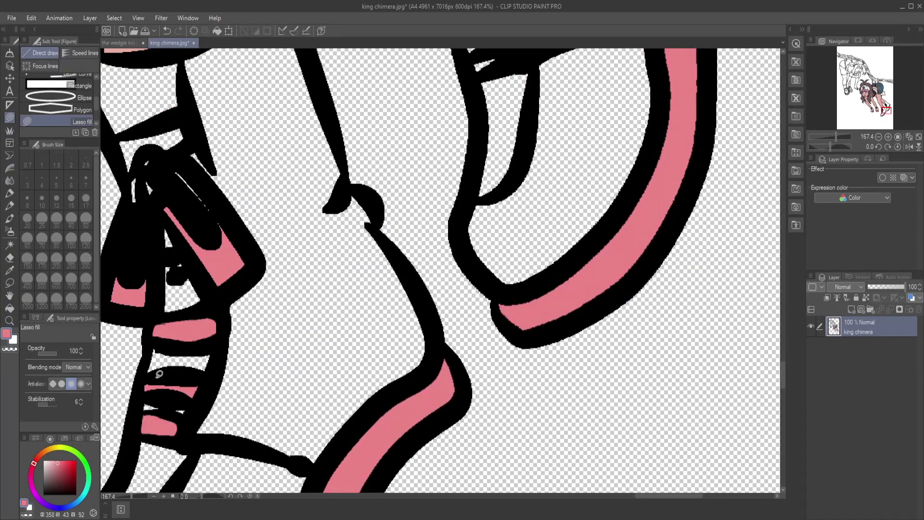
Step: Paint the front boot's bow loops and the small gaps around its knot pink with Lasso fill
mouse_move(122, 267)
left_mouse_down()
mouse_move(128, 185)
mouse_move(115, 301)
left_mouse_up()
left_click_drag(144, 296, 151, 266)
mouse_move(154, 205)
left_mouse_down()
mouse_move(150, 305)
mouse_move(118, 292)
left_mouse_up()
mouse_move(146, 183)
left_mouse_down()
mouse_move(178, 235)
mouse_move(149, 184)
mouse_move(226, 237)
mouse_move(193, 209)
left_mouse_up()
left_click_drag(146, 171, 145, 152)
key("ctrl+space")
mouse_move(190, 263)
left_mouse_down()
mouse_move(167, 236)
mouse_move(214, 245)
left_mouse_up()
mouse_move(190, 310)
left_mouse_down()
mouse_move(228, 308)
mouse_move(208, 295)
mouse_move(174, 313)
left_mouse_up()
left_click(10, 118)
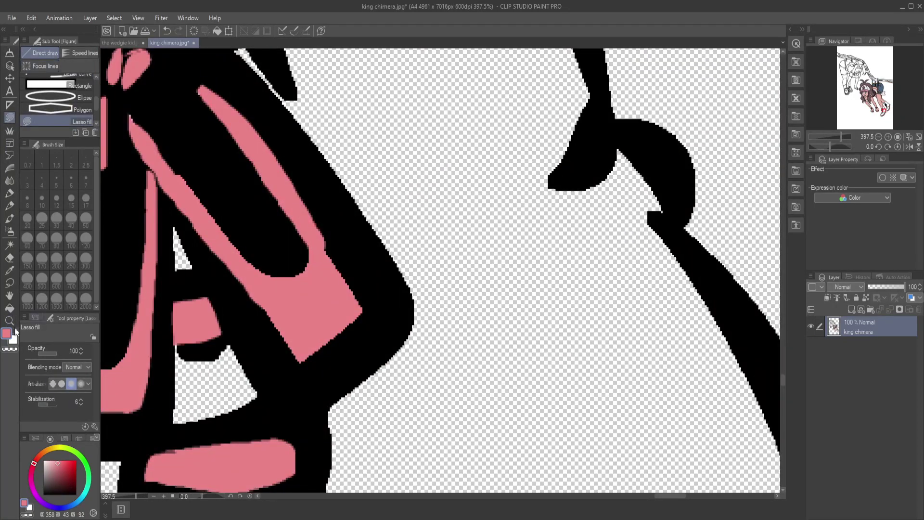
left_click(9, 321)
left_click_drag(236, 289, 198, 284)
left_click_drag(238, 281, 274, 282)
left_click(9, 118)
left_click_drag(132, 254, 207, 246)
Step: Paint pink lace stripes and bow areas on the rear boot with Lasso fill
left_click(10, 321)
left_click_drag(217, 278, 180, 274)
left_click_drag(253, 263, 289, 262)
left_click(9, 285)
left_click(10, 118)
mouse_move(166, 352)
left_mouse_down()
mouse_move(185, 338)
mouse_move(172, 362)
left_mouse_up()
mouse_move(153, 311)
left_mouse_down()
mouse_move(162, 302)
mouse_move(154, 311)
left_mouse_up()
mouse_move(140, 249)
left_mouse_down()
mouse_move(198, 227)
mouse_move(138, 247)
mouse_move(225, 414)
left_mouse_up()
Step: Finish the rear boot's bow loops and knot details in pink
left_click(10, 296)
left_click(10, 118)
mouse_move(170, 235)
left_mouse_down()
mouse_move(209, 260)
mouse_move(250, 264)
mouse_move(170, 234)
left_mouse_up()
mouse_move(156, 296)
left_mouse_down()
mouse_move(190, 410)
mouse_move(173, 301)
mouse_move(153, 294)
left_mouse_up()
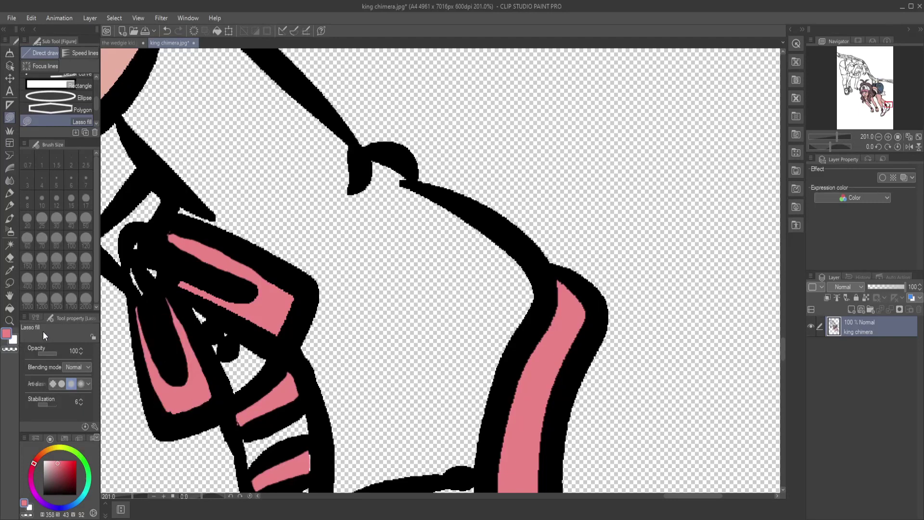
key("p")
left_click_drag(137, 292, 156, 259)
key("ctrl+space")
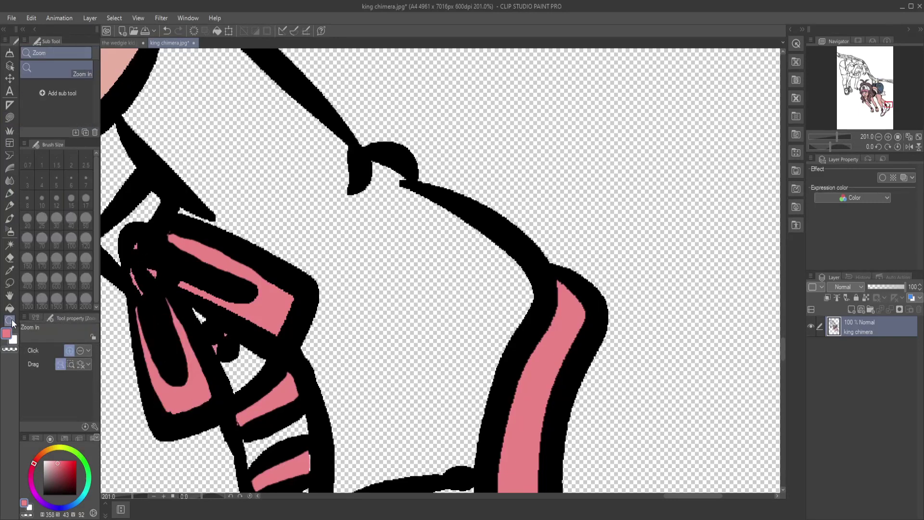
Step: Fill the front boot's upper, toe and tongue with dark grey-brown (hue 358, saturation 11, value 24)
left_click_drag(216, 292, 73, 430)
left_click(10, 309)
left_click(185, 405)
left_click(161, 454)
left_click(150, 438)
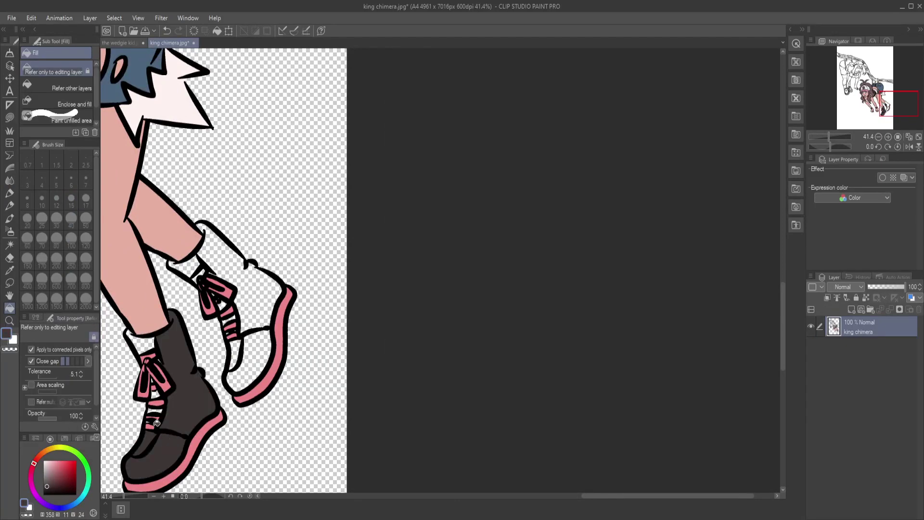
left_click(150, 342)
Step: Fill the rear boot's upper, toe, tongue and collar with the same dark grey-brown
left_click(254, 361)
left_click(235, 353)
left_click(255, 303)
left_click(185, 270)
Step: Try painting the leftover gaps around the rear boot's laces with sampled pink using the Milli pen, and undo the strokes
left_click(10, 321)
left_click_drag(229, 311, 322, 311)
key("i")
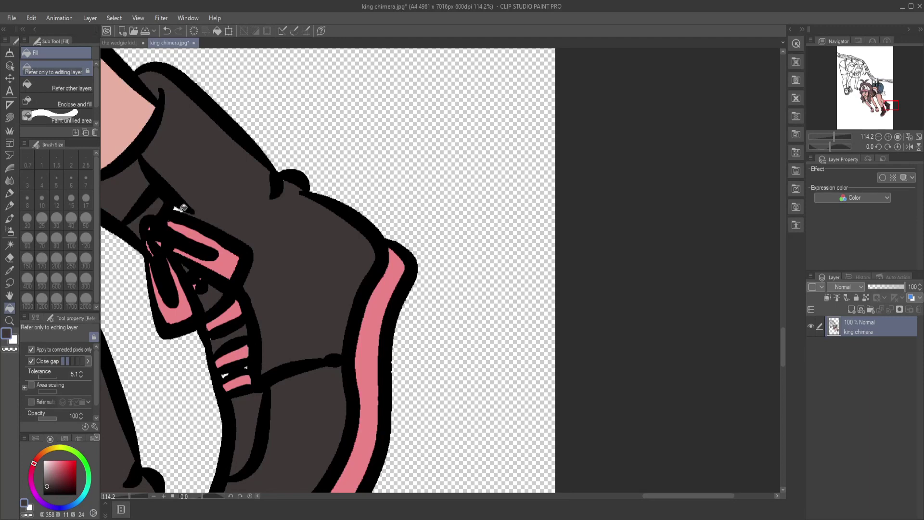
left_click(153, 246)
key("p")
left_click_drag(242, 359, 166, 354)
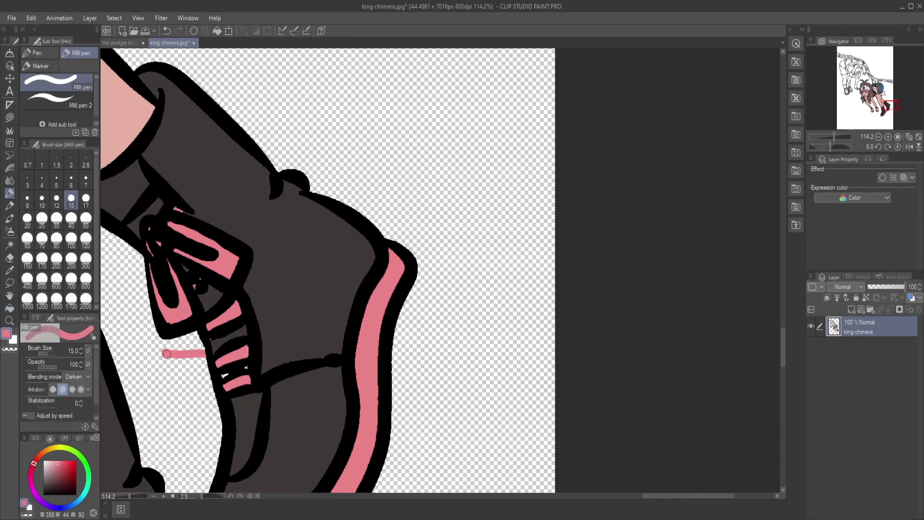
key("ctrl+z")
key("ctrl+z")
Step: Sample the rear boot's dark tone for the Milli pen to cover the leftover gaps around its laces
key("i")
left_click(234, 187)
key("p")
Step: Lasso the shadow areas along the face and neck and set a darker skin tone (hue 12, saturation 40, value 83)
left_click(8, 319)
left_click_drag(380, 330, 156, 147)
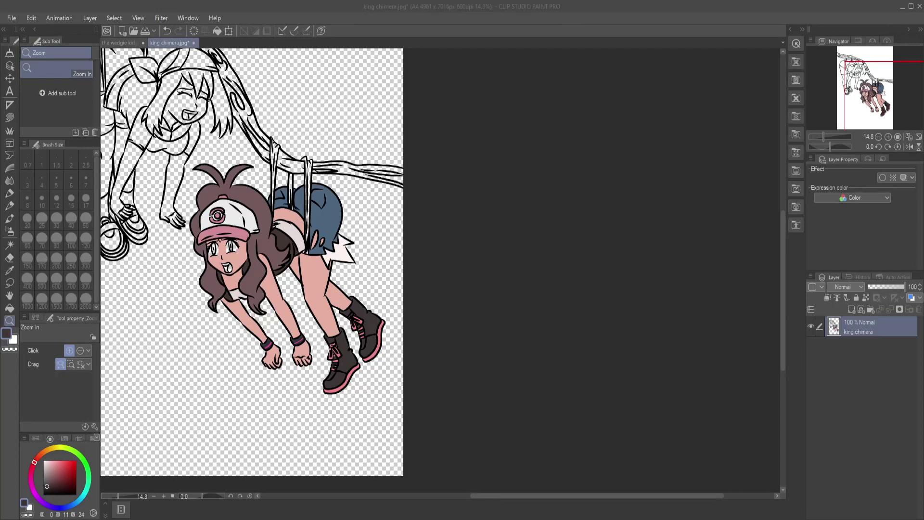
left_click_drag(260, 250, 220, 243)
mouse_move(268, 296)
left_mouse_down()
mouse_move(279, 337)
mouse_move(251, 453)
mouse_move(299, 327)
mouse_move(159, 330)
mouse_move(232, 461)
left_mouse_up()
key("i")
left_click(250, 433)
left_click(56, 466)
key("g")
Step: Fill the selected face and neck shadows with the darker skin tone and clear the selection
left_click(151, 303)
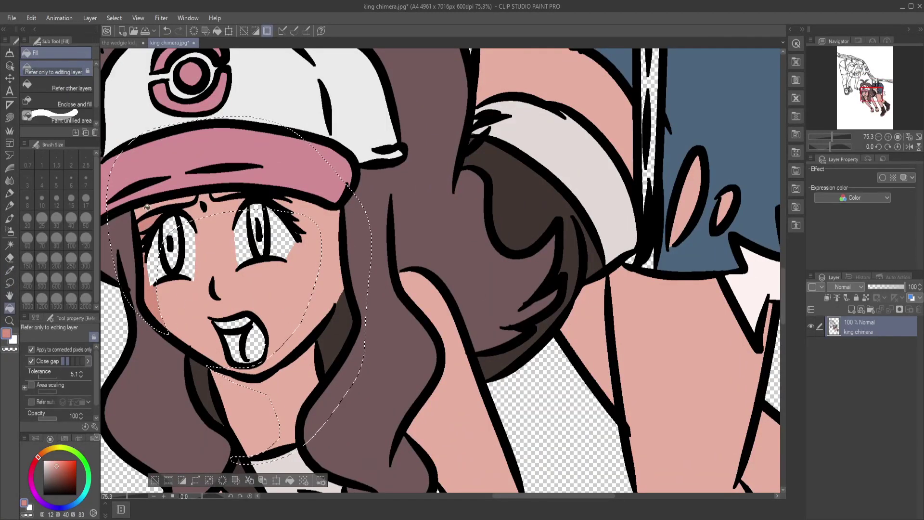
left_click(188, 210)
left_click(330, 275)
left_click(296, 401)
left_click(153, 480)
left_click(9, 193)
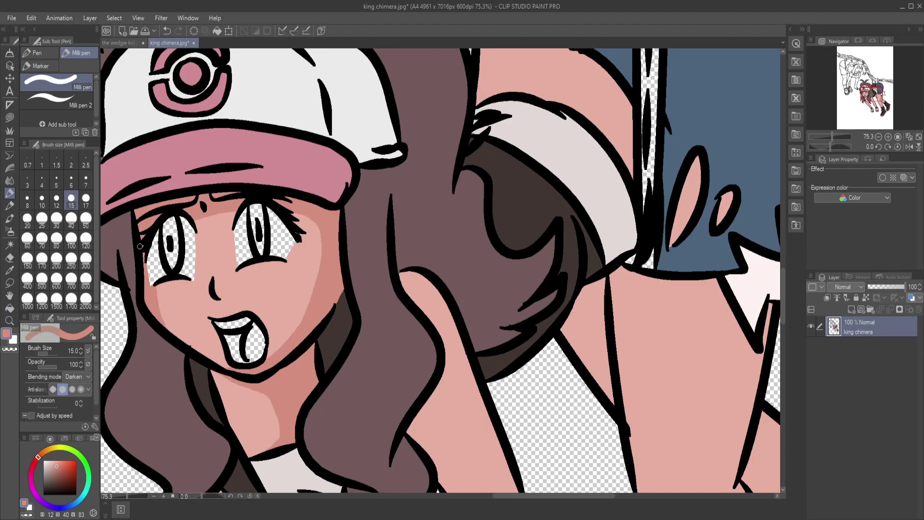
left_click(10, 321)
scroll(215, 240, "down", 4)
left_click(10, 283)
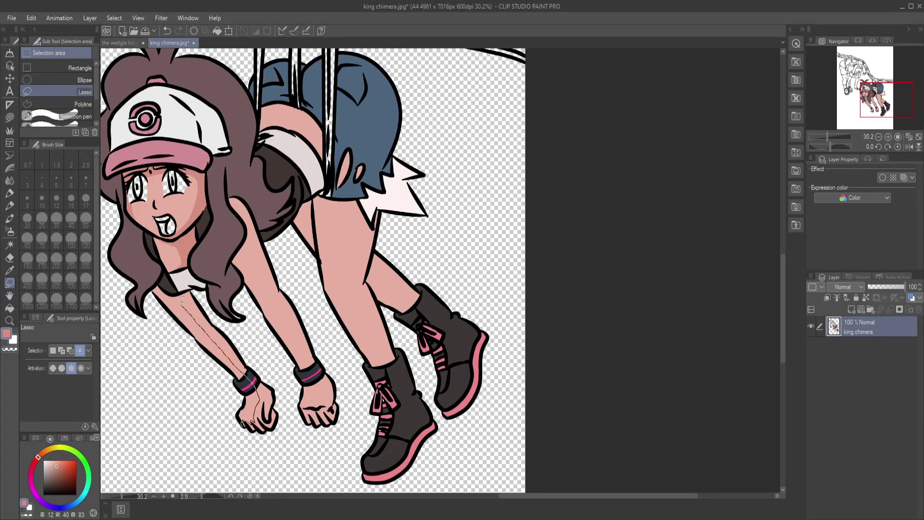
left_click_drag(179, 274, 309, 411)
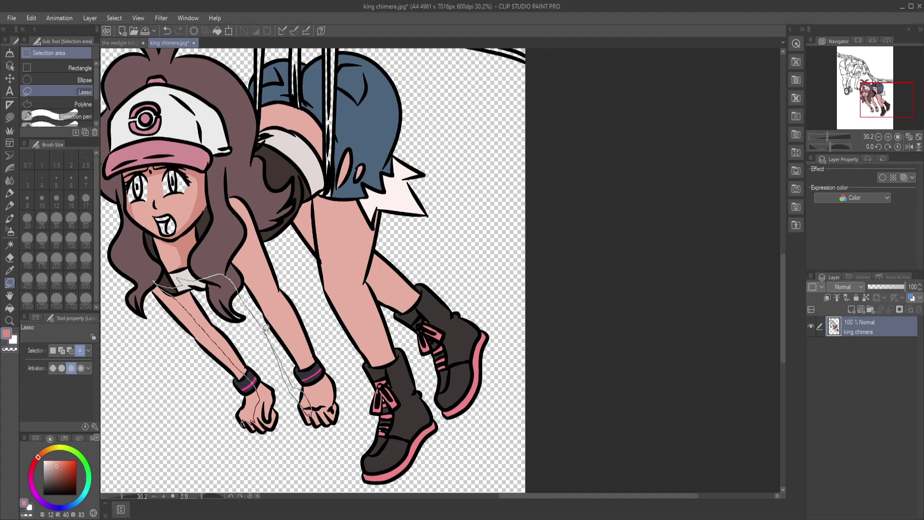
left_click_drag(250, 323, 247, 322)
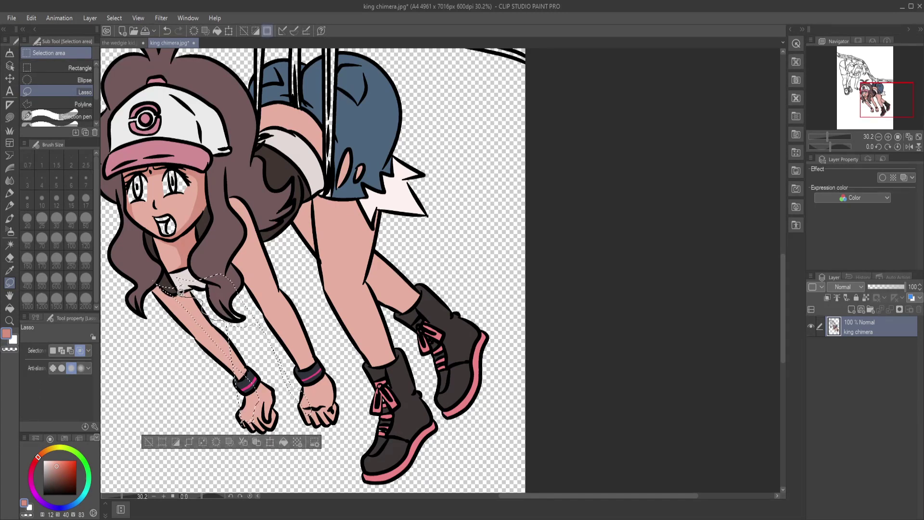
mouse_move(141, 258)
left_mouse_down()
mouse_move(125, 212)
mouse_move(211, 246)
left_mouse_up()
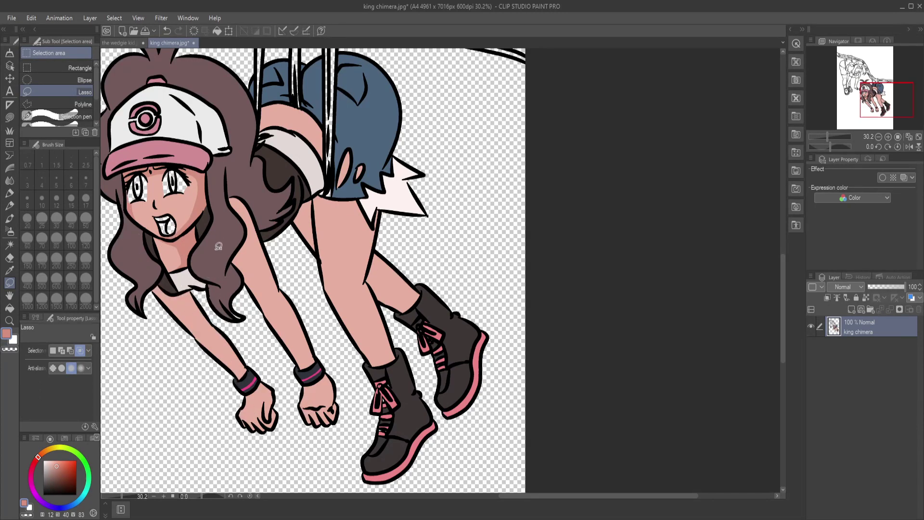
mouse_move(234, 358)
left_mouse_down()
mouse_move(169, 281)
mouse_move(312, 424)
mouse_move(227, 190)
mouse_move(353, 318)
left_mouse_up()
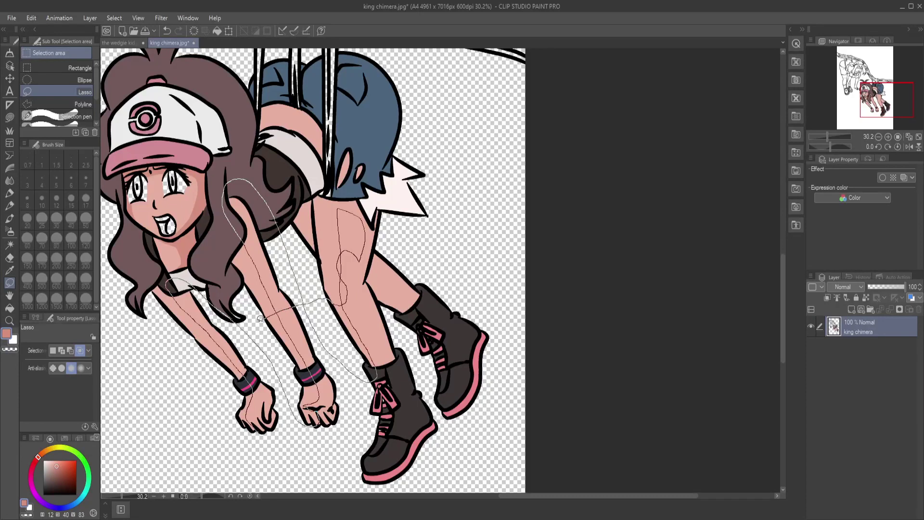
left_click_drag(228, 325, 227, 325)
left_click(233, 317)
Step: Lasso the shadow side of both arms and hands, fill it with the darker skin tone, and clear the selection
left_click_drag(270, 143, 243, 243)
left_click_drag(307, 72, 281, 189)
left_click(217, 197)
mouse_move(261, 421)
left_mouse_down()
mouse_move(167, 287)
mouse_move(283, 313)
mouse_move(253, 430)
left_mouse_up()
key("g")
left_click(216, 331)
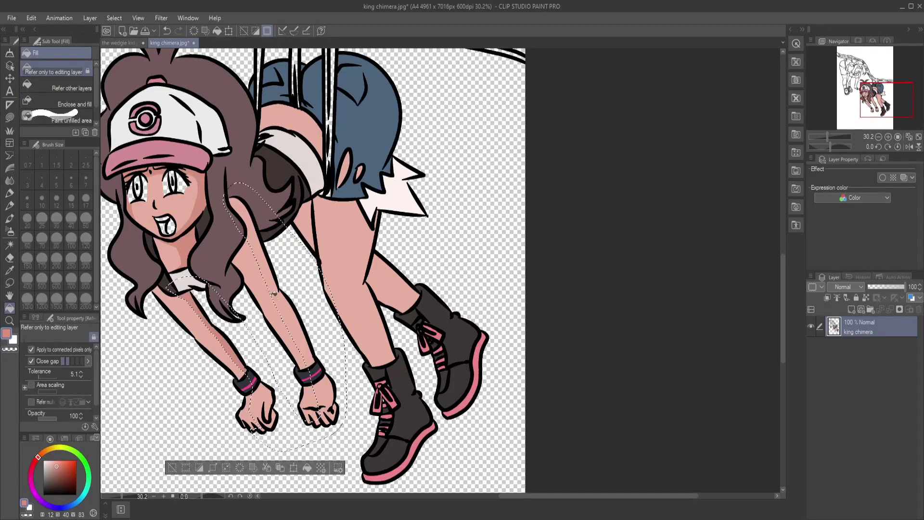
left_click(275, 294)
left_click(324, 392)
left_click(262, 402)
key("ctrl+d")
Step: Lasso the shadow side of the legs and shorts and fill the leg shadows with the darker skin tone
left_click_drag(297, 285, 200, 332)
key("m")
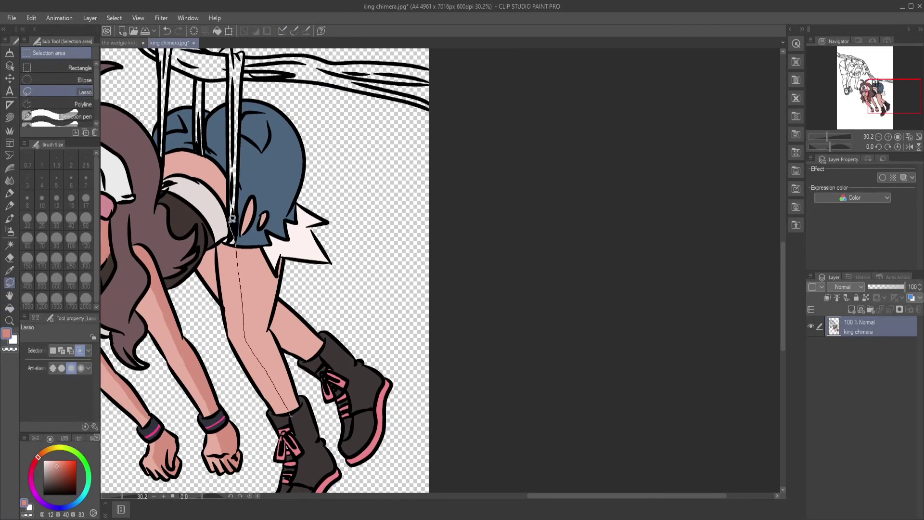
left_click_drag(230, 214, 263, 174)
left_click_drag(271, 296, 243, 311)
mouse_move(185, 298)
left_mouse_down()
mouse_move(138, 299)
mouse_move(153, 272)
left_mouse_up()
mouse_move(283, 230)
left_mouse_down()
mouse_move(164, 144)
mouse_move(304, 340)
mouse_move(283, 312)
left_mouse_up()
key("g")
left_click(283, 311)
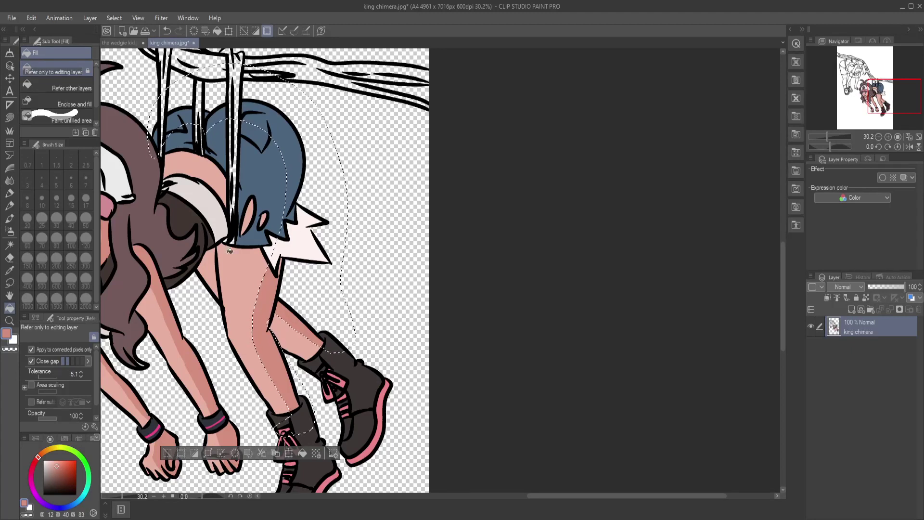
Step: Fill the selected shadow areas of the shorts with dark blue (hue 210, saturation 45, value 32) and clear the selection
left_click(275, 162, "alt")
left_click_drag(294, 148, 176, 117)
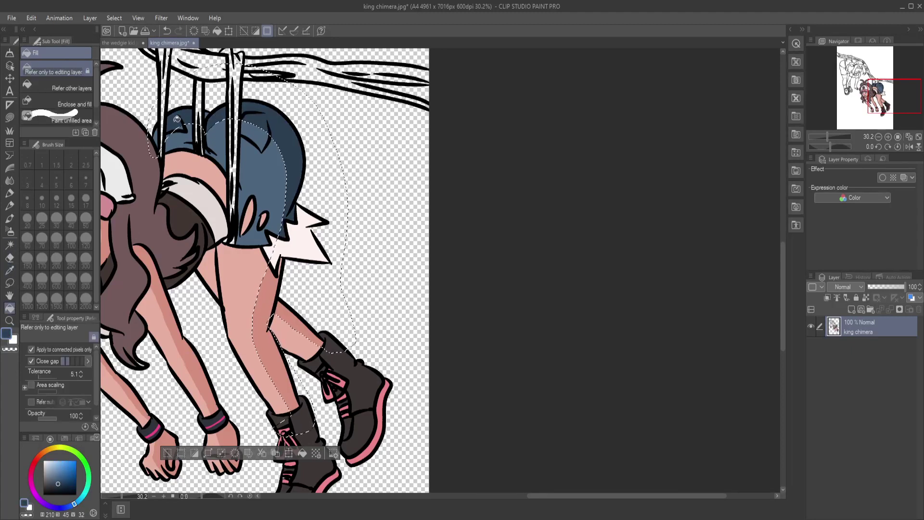
left_click(204, 115)
key("ctrl+z")
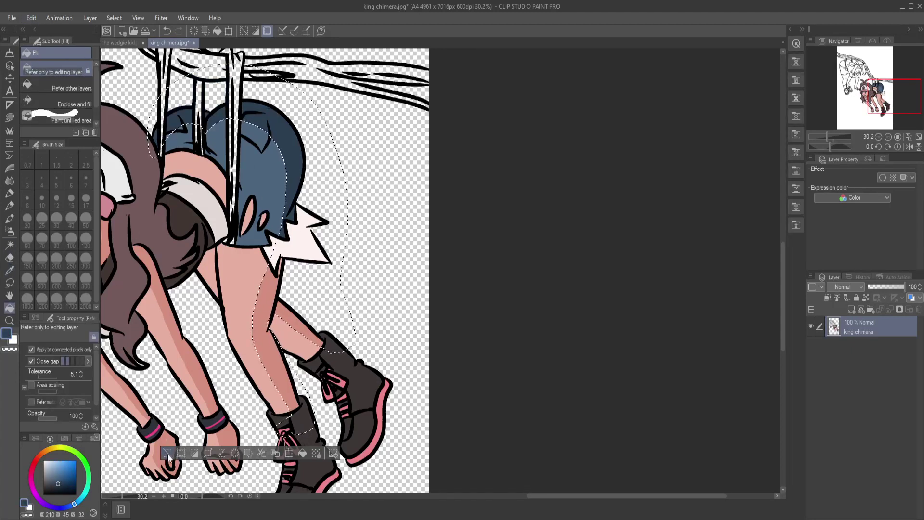
key("ctrl+d")
Step: Try to shade the bare waist by lassoing its shadow side and filling it with the darker skin tone
left_click(111, 159)
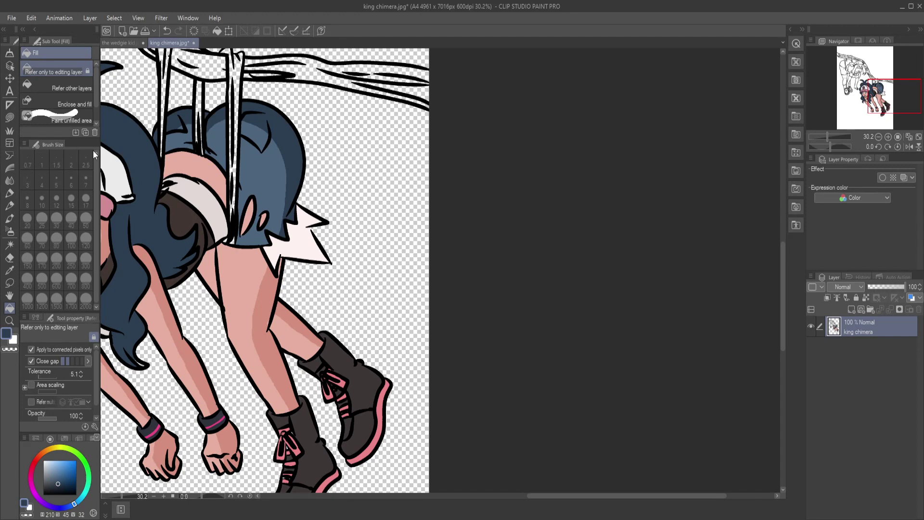
left_click(10, 283)
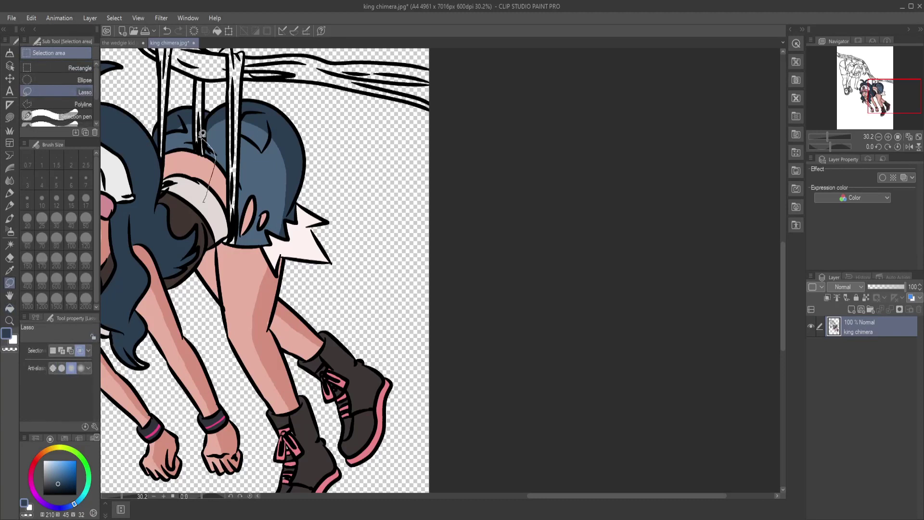
left_click(9, 271)
left_click(219, 182)
left_click(10, 308)
key("ctrl+d")
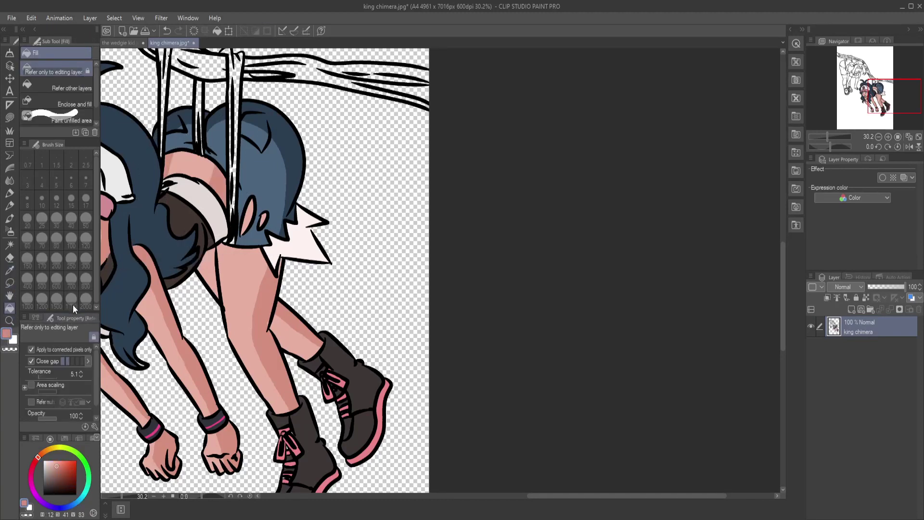
Step: Undo the waist shading and the accidental blue fill on the hair
left_click(10, 321)
mouse_move(287, 271)
left_mouse_down()
mouse_move(212, 268)
mouse_move(288, 256)
left_mouse_up()
key("ctrl+z")
key("ctrl+z")
key("ctrl+z")
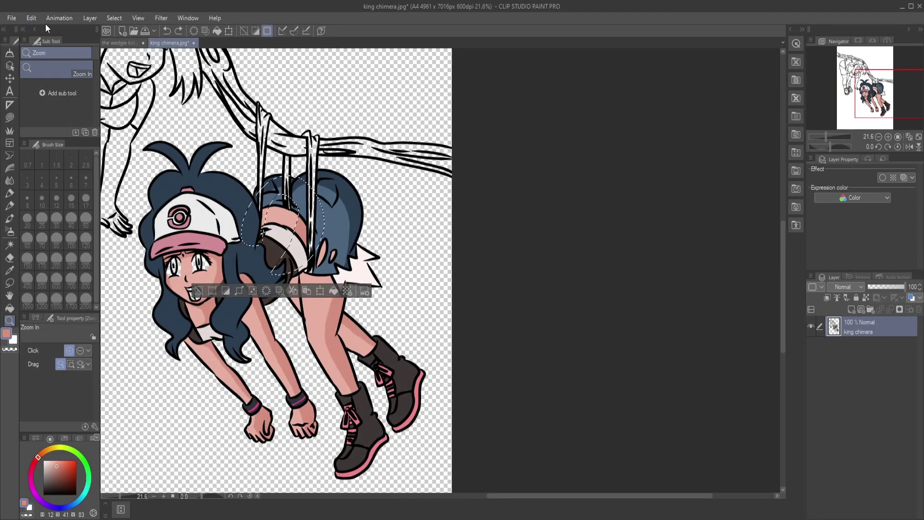
key("ctrl+y")
key("ctrl+y")
key("ctrl+y")
key("ctrl+y")
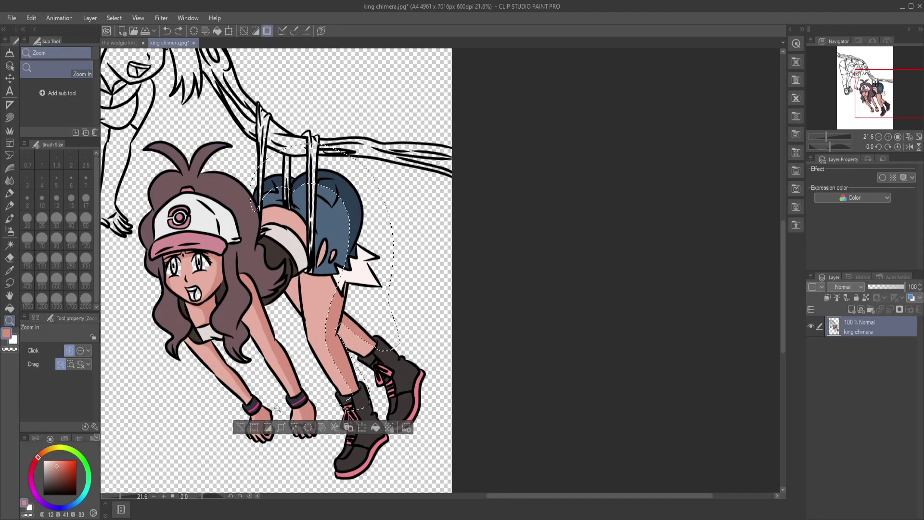
left_click_drag(151, 262, 188, 263)
left_click(9, 283)
mouse_move(153, 199)
left_mouse_down()
mouse_move(205, 89)
mouse_move(272, 194)
left_mouse_up()
mouse_move(318, 295)
left_mouse_down()
mouse_move(282, 274)
mouse_move(244, 329)
mouse_move(215, 316)
mouse_move(165, 329)
mouse_move(135, 304)
mouse_move(94, 292)
mouse_move(40, 298)
mouse_move(13, 285)
left_mouse_up()
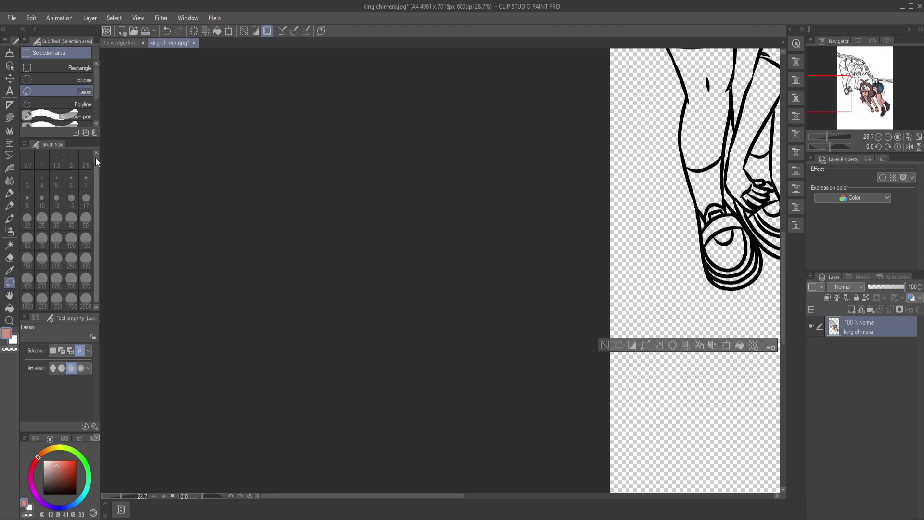
Step: Clear the leftover selection and lasso the shadow areas around the cap, through the hair strands and the two upright tufts
left_click(10, 321)
left_click_drag(611, 280, 351, 260)
left_click_drag(629, 263, 729, 225)
mouse_move(346, 308)
left_mouse_down()
mouse_move(413, 295)
mouse_move(373, 292)
left_mouse_up()
left_click(192, 359)
left_click(10, 283)
mouse_move(235, 445)
left_mouse_down()
mouse_move(237, 399)
mouse_move(320, 417)
left_mouse_up()
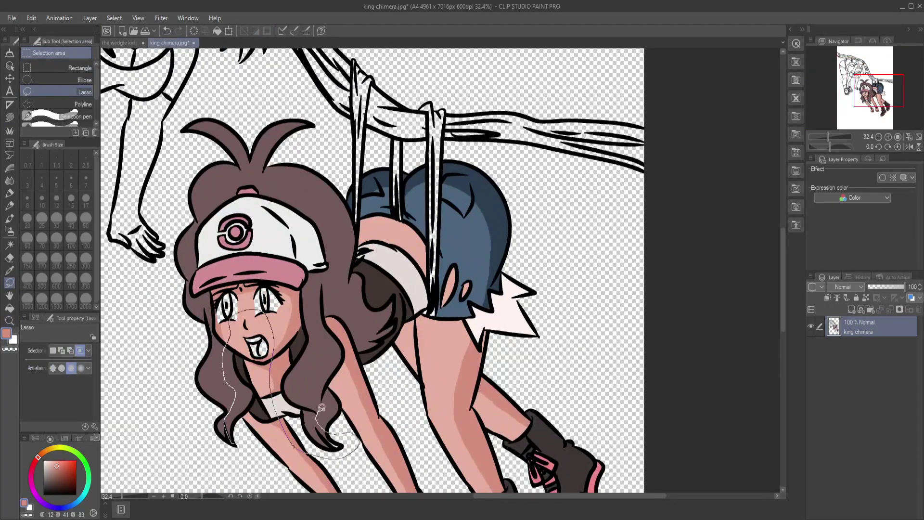
mouse_move(318, 258)
left_mouse_down()
mouse_move(235, 139)
mouse_move(189, 127)
left_mouse_up()
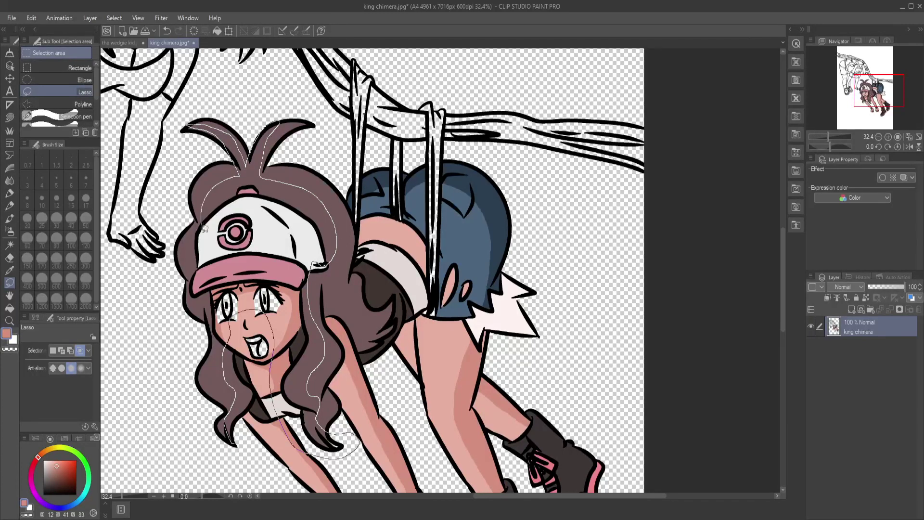
left_click_drag(208, 449, 244, 463)
Step: Fill the selected hair shadows with a darker brown (hue 0, saturation 29, value 33) based on the hair colour, and clear the selection
left_click(10, 270)
left_click(375, 332)
left_click(10, 308)
left_click(294, 195)
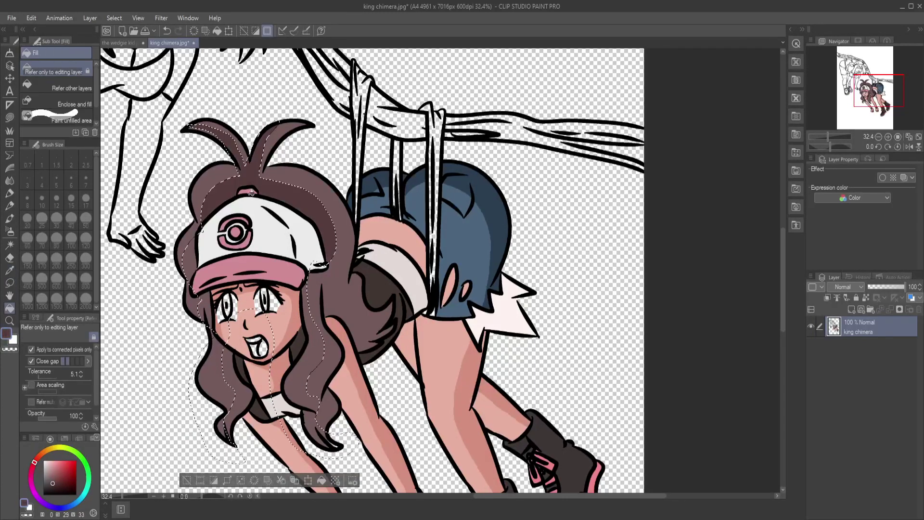
left_click(191, 267)
left_click(211, 371)
left_click(298, 371)
left_click(312, 427)
left_click(186, 480)
left_click(10, 321)
left_click_drag(264, 430, 312, 430)
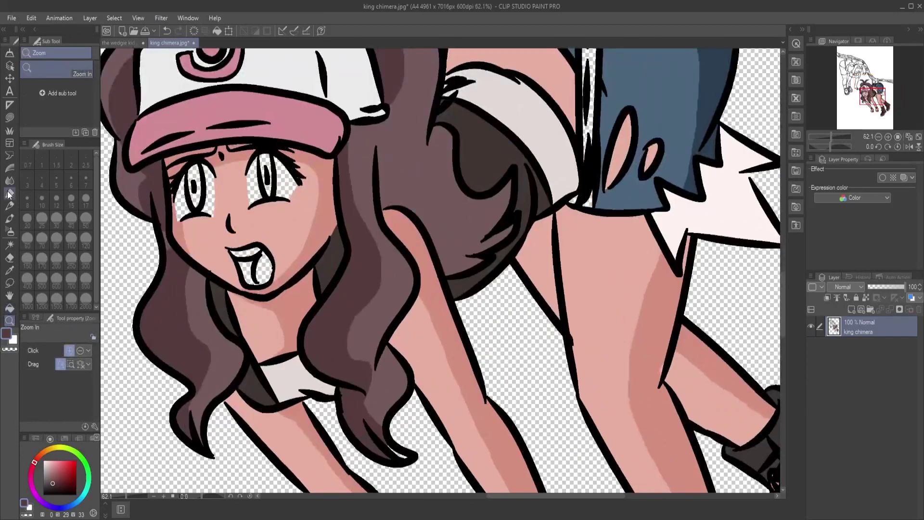
Step: Lasso a jagged highlight on the girl's front hair lock, fill it with lighter brown (hue 0, saturation 17, value 58) and clear the selection
left_click(10, 193)
left_click_drag(165, 232, 185, 271)
left_click(9, 284)
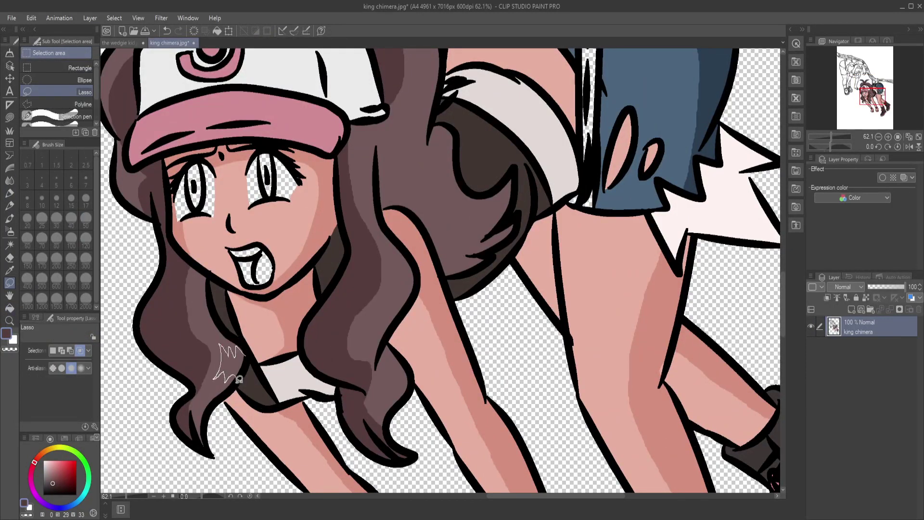
left_click_drag(229, 378, 238, 384)
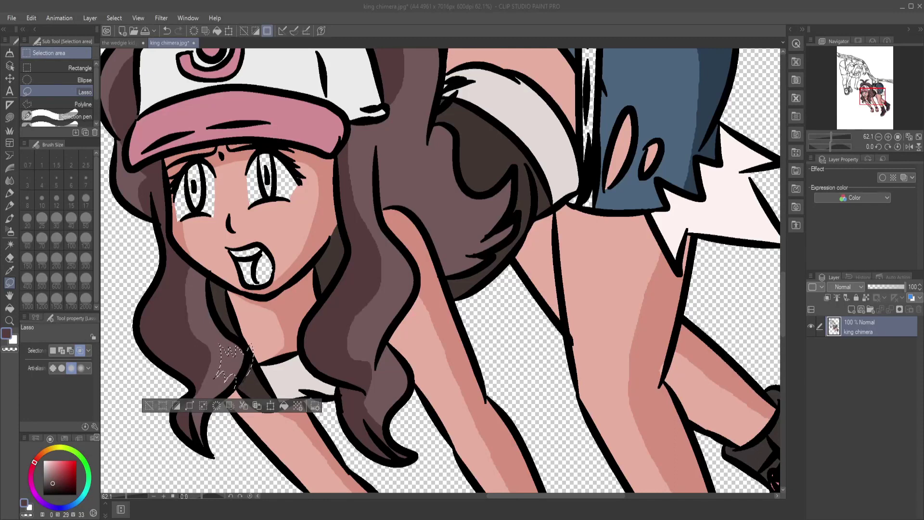
left_click(49, 474)
left_click(10, 308)
left_click(231, 363)
left_click(149, 405)
Step: Lasso highlight shapes on the opposite front hair lock, fill them with the same lighter brown and clear the selection
left_click(9, 283)
mouse_move(419, 275)
left_mouse_down()
mouse_move(401, 365)
mouse_move(419, 366)
left_mouse_up()
left_click(9, 308)
left_click(397, 291)
left_click(398, 380)
left_click(321, 416)
Step: Lasso one more highlight area in the hair, fill it with the lighter brown and deselect
left_click(10, 320)
left_click_drag(278, 378, 221, 371)
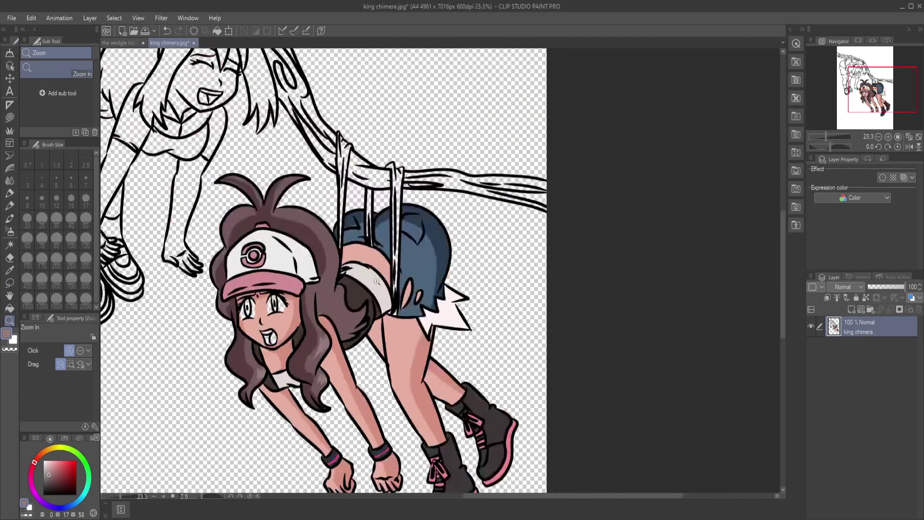
scroll(377, 281, "up", 5)
key("m")
mouse_move(287, 178)
left_mouse_down()
mouse_move(323, 400)
mouse_move(281, 182)
left_mouse_up()
left_click(10, 308)
left_click(289, 299)
left_click(228, 420)
Step: Lasso highlights along the crown's rear edge and the hair ends behind the shoulder, and fill them with lighter brown
left_click(9, 271)
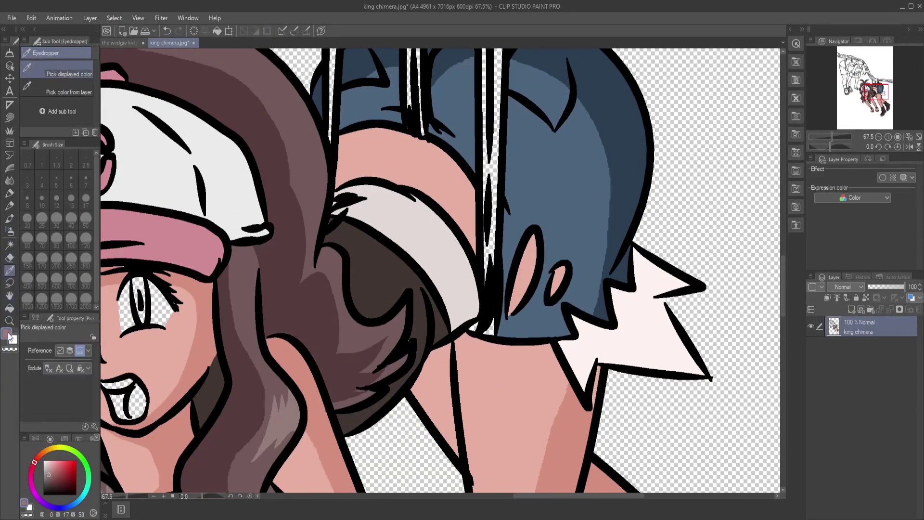
left_click(9, 321)
left_click_drag(263, 337, 222, 343)
left_click_drag(265, 227, 296, 227)
left_click_drag(315, 342, 294, 342)
left_click(9, 283)
left_click_drag(336, 398, 332, 389)
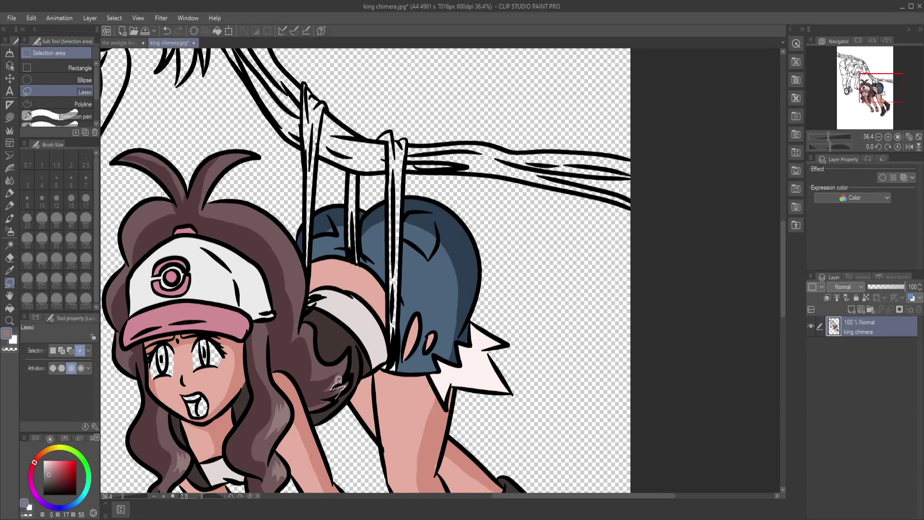
left_click_drag(231, 166, 367, 414)
left_click(9, 308)
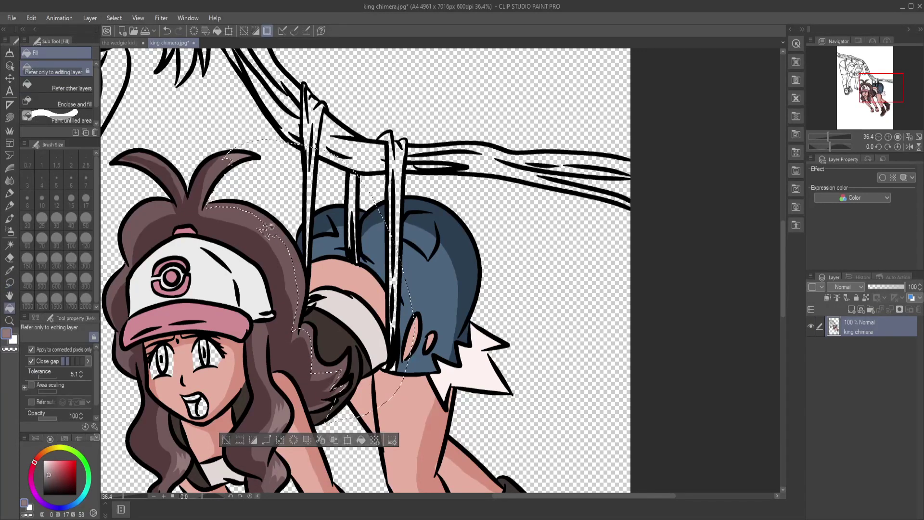
left_click(290, 240)
left_click(325, 354)
left_click(227, 440)
Step: Lasso highlights on the outer hair in front of the cap, fill them with the lighter brown and clear the selection
left_click(10, 321)
left_click_drag(313, 246, 284, 246)
mouse_move(193, 231)
left_mouse_down()
mouse_move(236, 231)
mouse_move(194, 358)
mouse_move(200, 251)
left_mouse_up()
left_click(10, 283)
left_click(9, 309)
left_click(206, 337)
left_click(238, 225)
left_click(132, 404)
Step: Lasso the shadow side of the lower boot from its cuff down to the sole
left_click(10, 320)
left_click_drag(248, 279, 198, 282)
left_click_drag(316, 365, 332, 369)
left_click_drag(335, 409, 353, 429)
scroll(353, 429, "up", 4)
key("p")
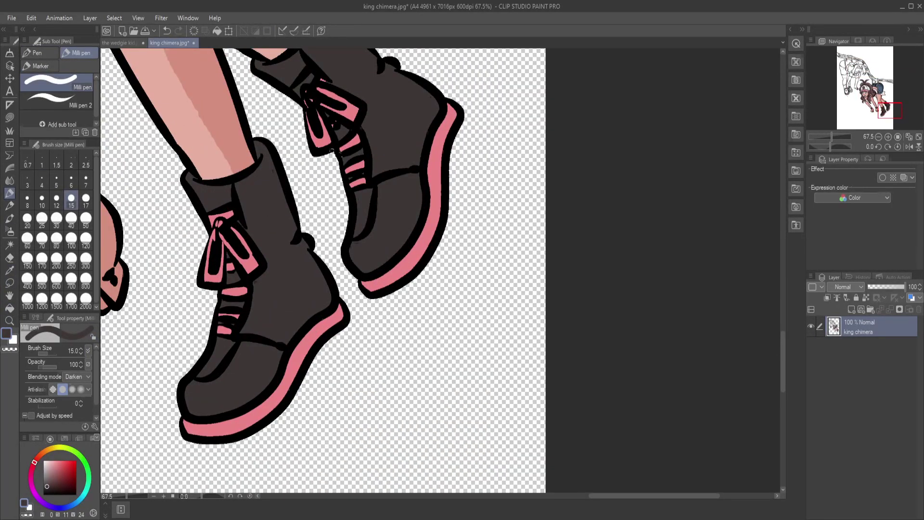
left_click(9, 282)
left_click_drag(204, 417, 269, 334)
left_click_drag(251, 115, 219, 445)
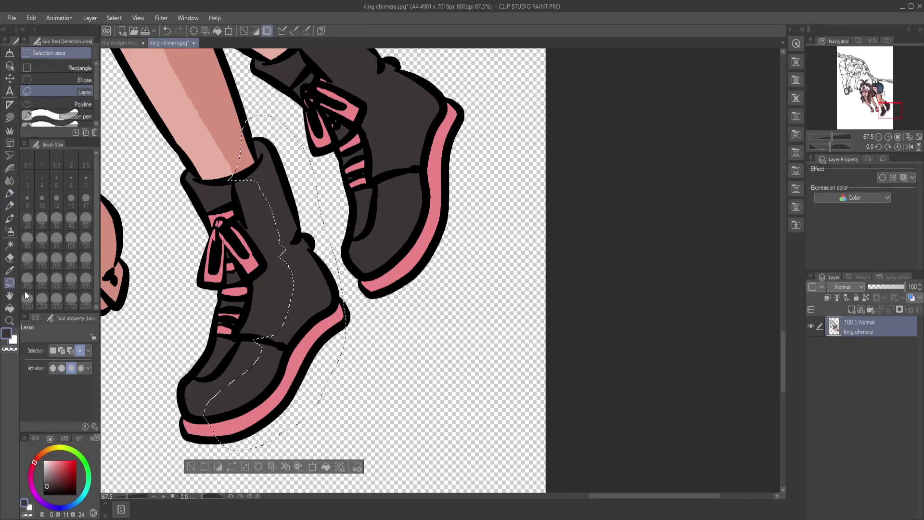
Step: Fill the boot's selected shadow with darker grey and its sole with darker pink (hue 358, saturation 49, value 77), and clear the selection
left_click(9, 308)
left_click(9, 270)
left_click(289, 381)
left_click(59, 468)
left_click(9, 308)
left_click(284, 385)
left_click(192, 467)
Step: Lasso the shadow side of the other boot and fill it with the shadow grey sampled from the first boot
left_click(10, 295)
left_click_drag(292, 196, 189, 331)
key("m")
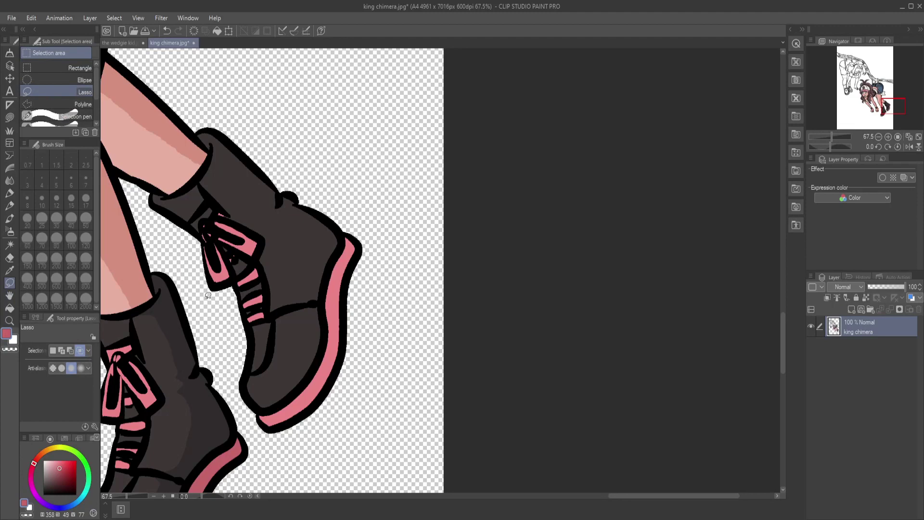
left_click_drag(214, 164, 333, 415)
left_click(9, 270)
left_click(180, 341)
left_click(9, 308)
left_click(312, 270)
left_click(310, 342)
Step: Fill the selected part of the second boot's sole with the darker pink sampled from the first sole, and deselect
left_click(9, 271)
left_click(226, 455)
left_click(9, 308)
left_click(332, 352)
left_click(205, 434)
Step: Lasso the shadow areas of the white shirt hem, the dark vest and the torn white cloth below the shorts
left_click(9, 320)
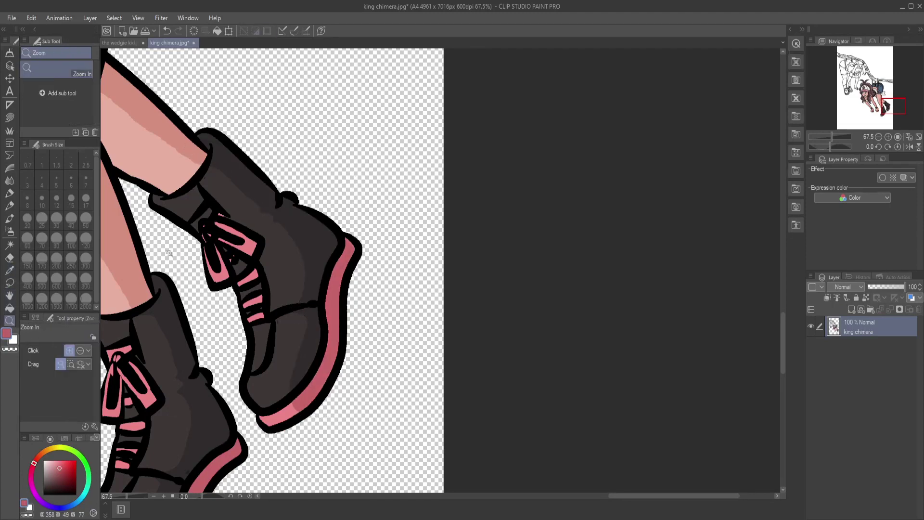
left_click_drag(310, 283, 212, 260)
left_click_drag(243, 232, 272, 224)
mouse_move(269, 259)
left_mouse_down()
mouse_move(196, 260)
mouse_move(276, 274)
left_mouse_up()
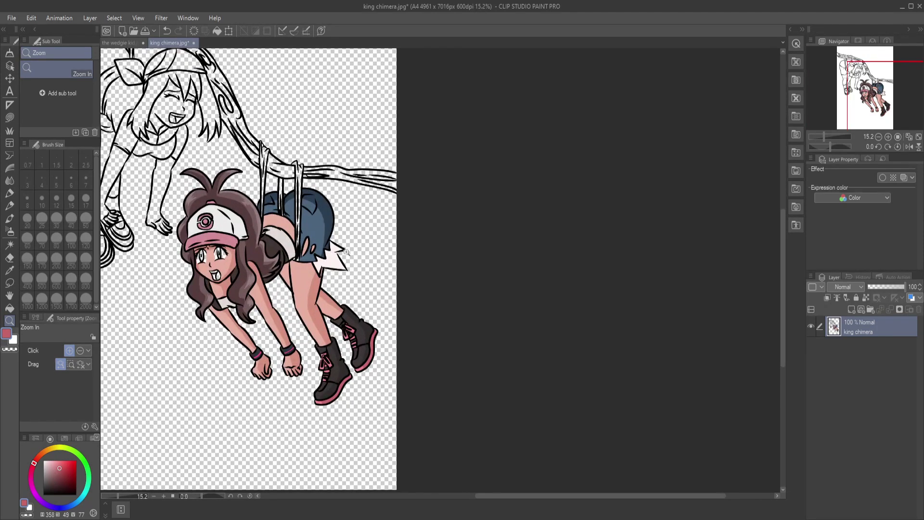
left_click_drag(338, 244, 353, 245)
left_click_drag(215, 253, 226, 254)
left_click(10, 283)
mouse_move(207, 284)
left_mouse_down()
mouse_move(263, 174)
mouse_move(366, 347)
mouse_move(337, 270)
left_mouse_up()
key("g")
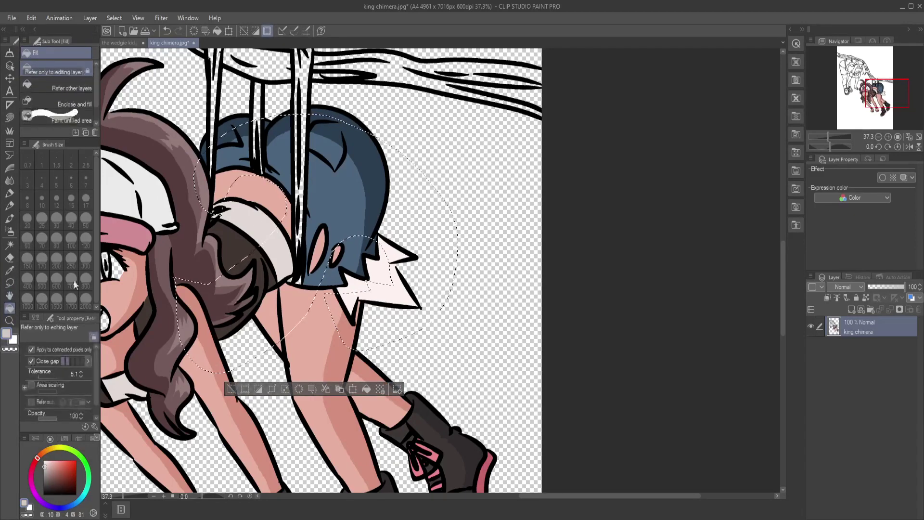
Step: Shade the white hem and torn cloth light grey (hue 10, saturation 4, value 81), the vest dark brown (12, 19, 19), and deselect
left_click(279, 247)
left_click(388, 296)
left_click(267, 278, "alt")
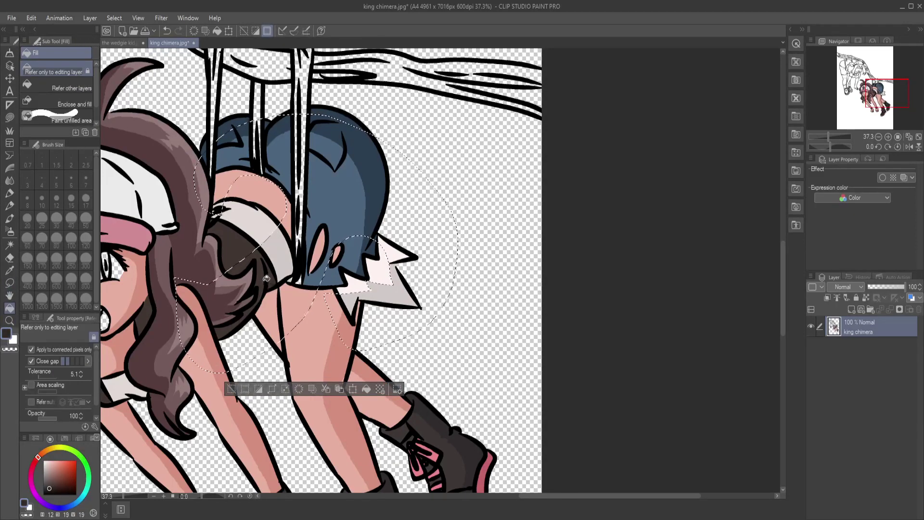
left_click(257, 256)
key("ctrl+d")
Step: Colour the girl's mouth with a pink tongue (hue 1, saturation 48, value 100), a darker red interior and white upper teeth
left_click(9, 321)
left_click_drag(356, 339, 343, 339)
left_click_drag(226, 332, 260, 333)
left_click(34, 462)
left_click(59, 461)
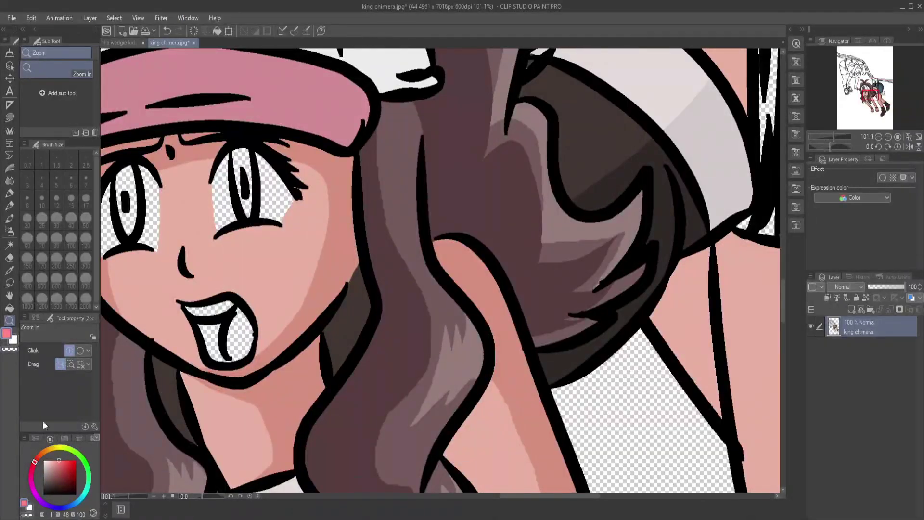
left_click(10, 308)
left_click(242, 337)
left_click(60, 469)
left_click(211, 340)
left_click(43, 461)
left_click(211, 309)
Step: Fill every section of both of the girl's eyes with white
left_click(9, 295)
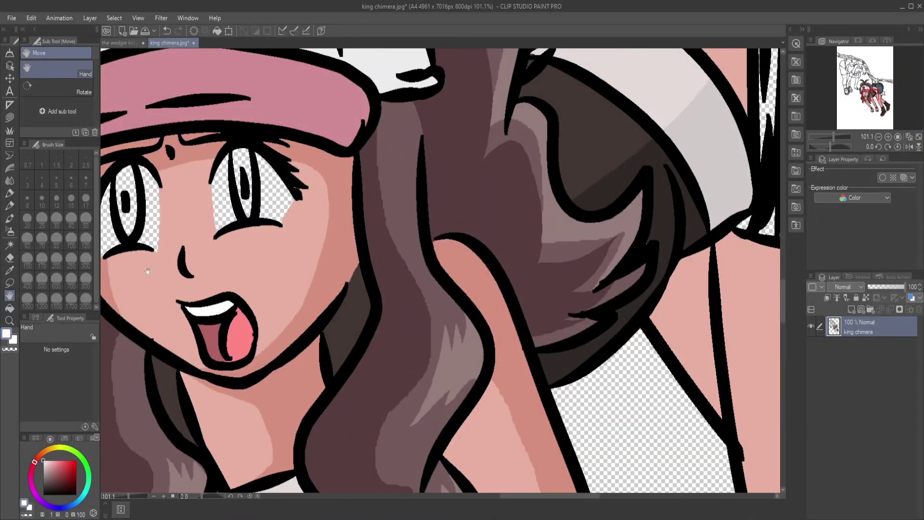
left_click_drag(148, 271, 202, 350)
left_click(9, 308)
left_click(186, 288)
left_click(204, 308)
left_click(157, 312)
left_click(278, 290)
left_click(301, 286)
left_click(323, 272)
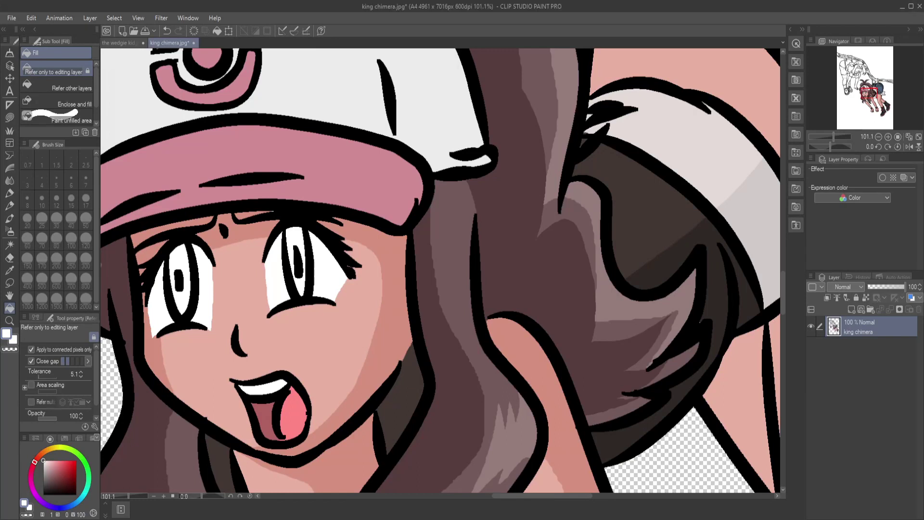
Step: Fill both irises with dark blue and add a white highlight to each eye using the G-pen at size 15
left_click(181, 260)
left_click(295, 260)
key("x")
key("p")
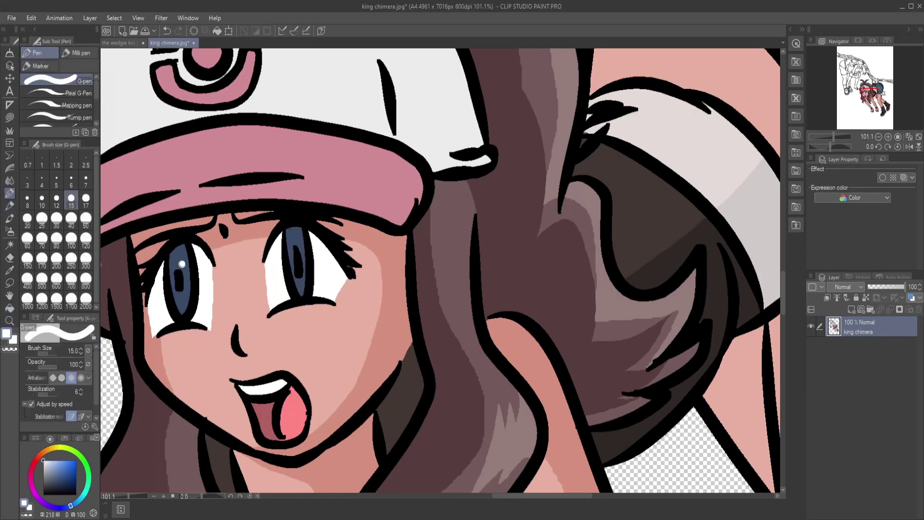
Step: Auto-select each iris and airbrush light blue (hue 218, saturation 29, value 87) over its lower part with the Soft airbrush, then clear the selection
left_click(52, 465)
left_click(9, 244)
left_click(182, 301)
left_click(10, 231)
mouse_move(192, 309)
left_mouse_down()
mouse_move(165, 307)
mouse_move(169, 285)
mouse_move(191, 296)
left_mouse_up()
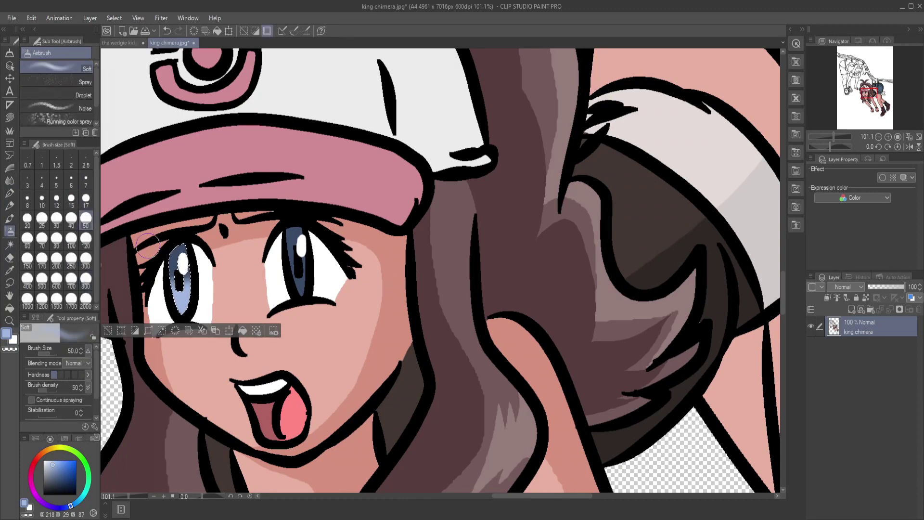
left_click(10, 244)
left_click(299, 285)
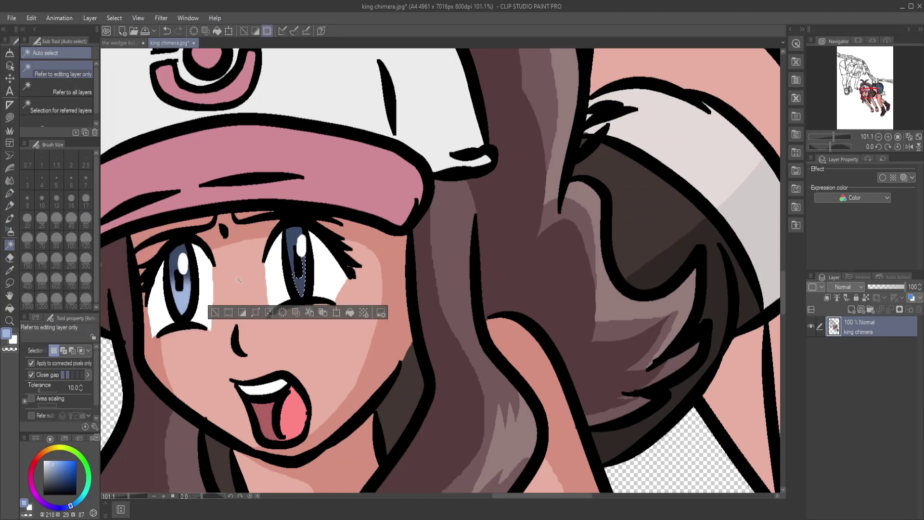
left_click(9, 232)
left_click_drag(308, 291, 287, 294)
left_click(216, 312)
Step: Lasso the shadow side of the cap and fill its white fabric with pale blue (hue 218, saturation 10, value 88)
left_click(10, 321)
left_click_drag(227, 277, 159, 277)
left_click_drag(228, 204, 270, 203)
left_click(9, 283)
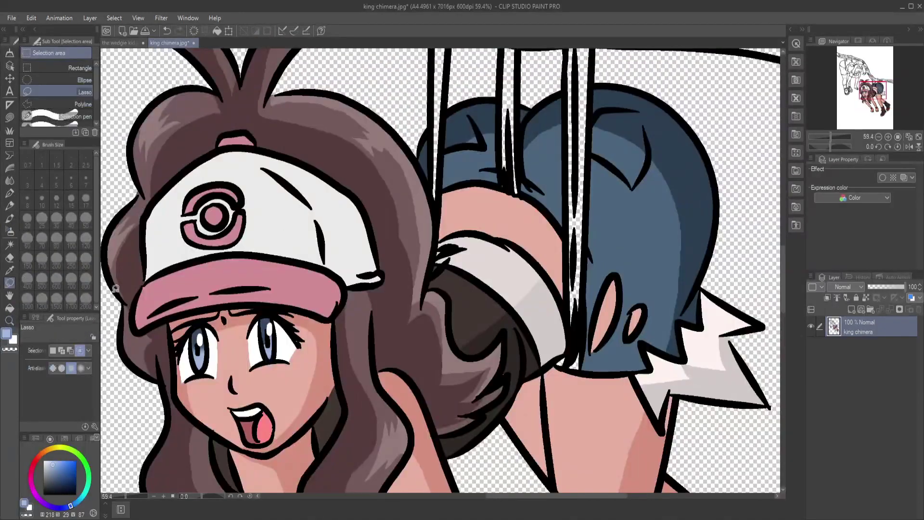
mouse_move(215, 239)
left_mouse_down()
mouse_move(402, 270)
mouse_move(158, 332)
left_mouse_up()
key("g")
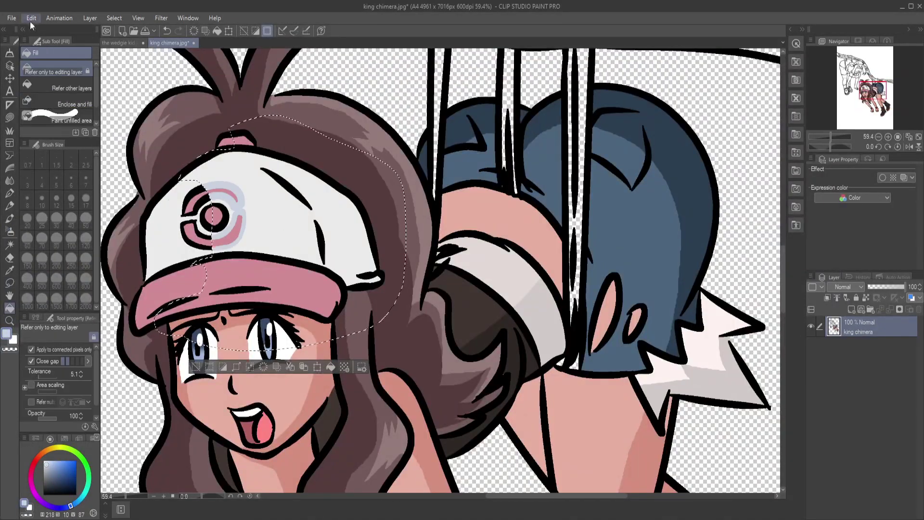
left_click(236, 215)
Step: Shade the selected pink parts of the cap with darker pink (hue 351, saturation 40, value 68) and clear the selection
left_click(10, 271)
left_click(236, 272)
left_click(56, 472)
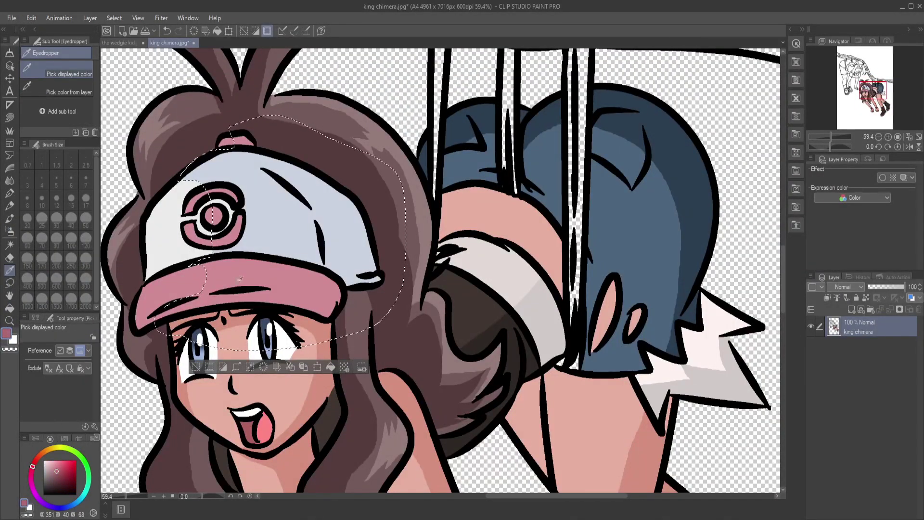
left_click(9, 309)
left_click(235, 256)
key("ctrl+d")
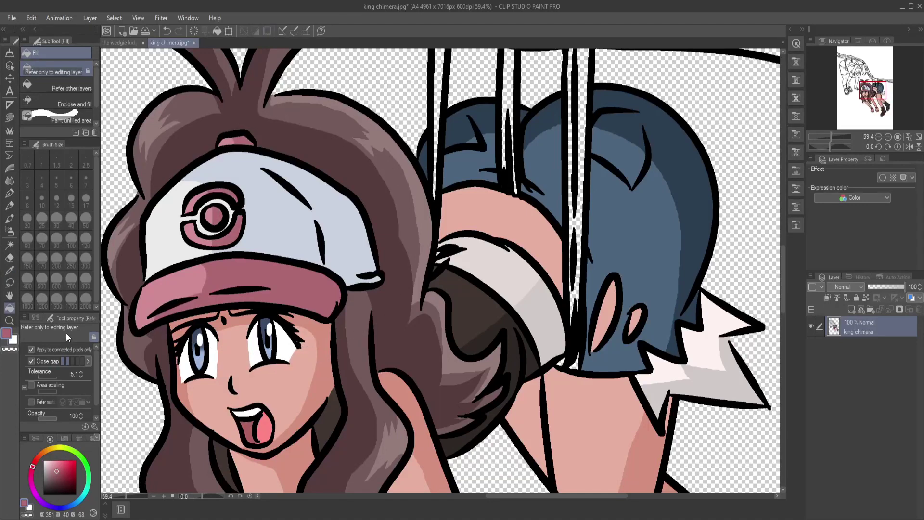
Step: Review the shaded cap-wearing girl within the whole drawing
left_click(9, 321)
left_click_drag(270, 270, 238, 270)
scroll(237, 271, "down", 1)
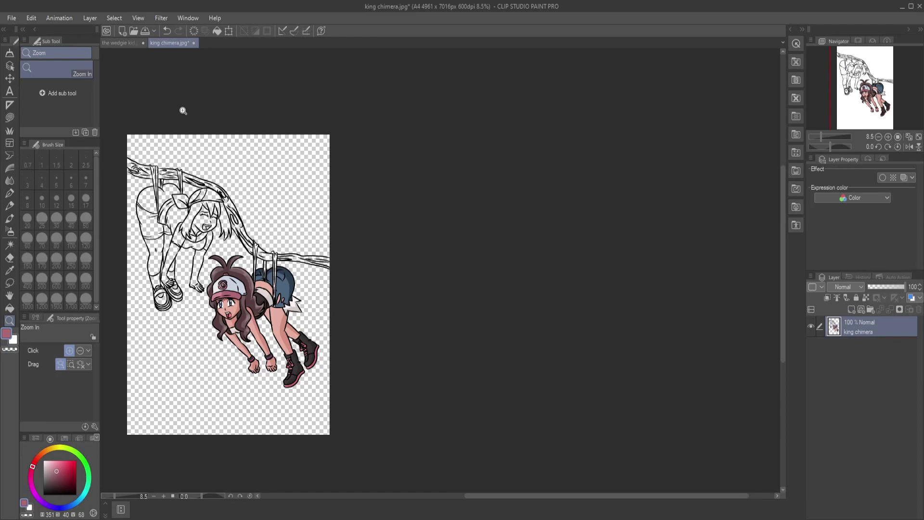
scroll(250, 222, "up", 3)
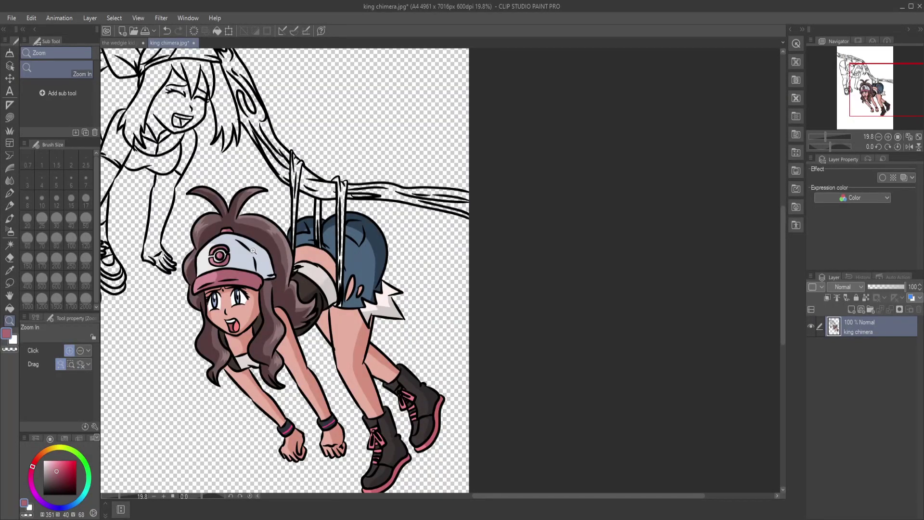
scroll(253, 250, "down", 2)
scroll(257, 110, "up", 1)
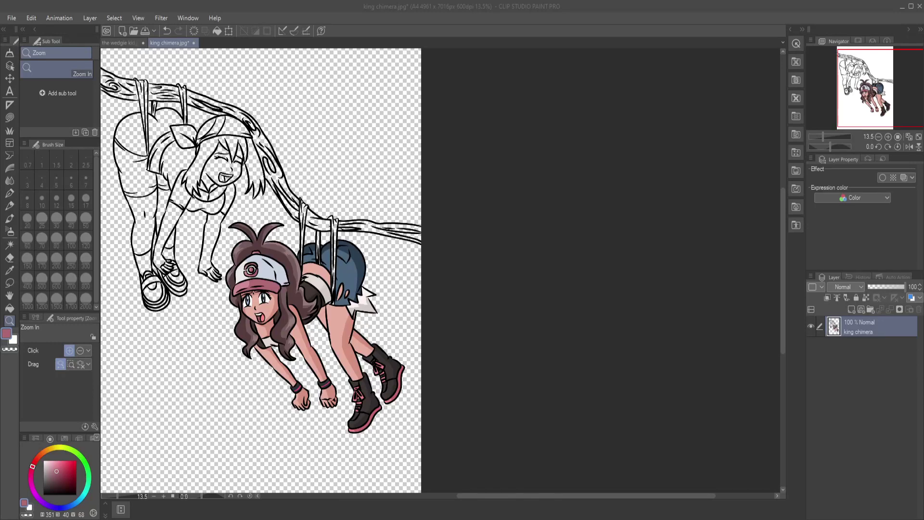
scroll(188, 214, "up", 1)
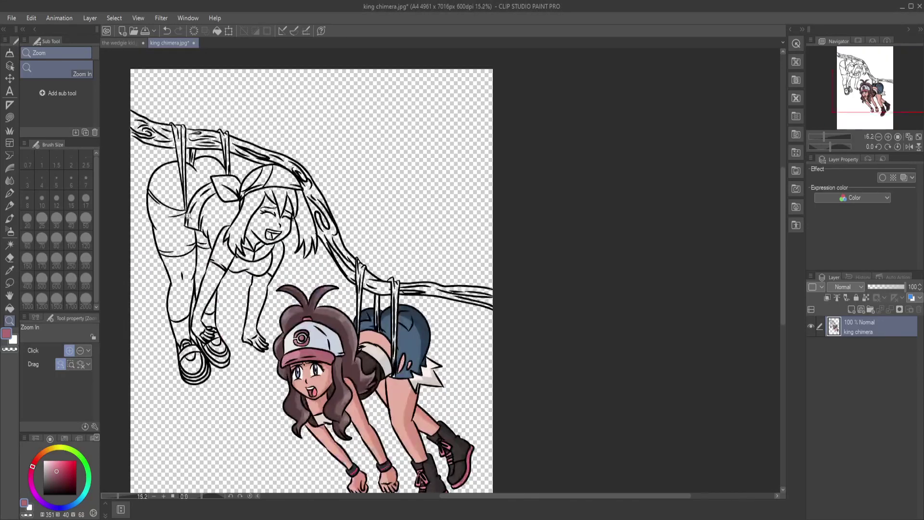
Step: Fill the other girl's bare legs and arms with a peach skin tone (hue 22, saturation 38, value 98)
scroll(184, 279, "up", 7)
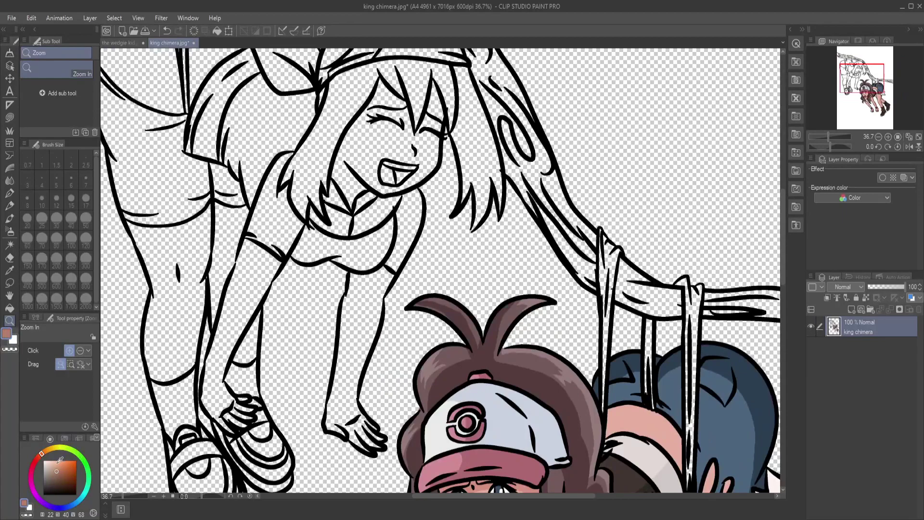
key("g")
left_click(187, 256)
left_click(227, 240)
left_click(255, 275)
left_click(362, 313)
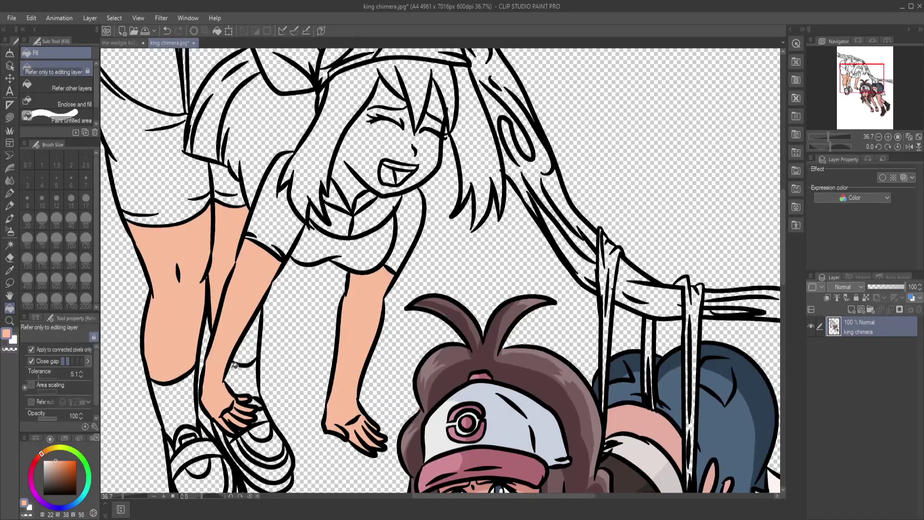
Step: Fill the headband-wearing girl's face and neck with the same peach skin tone
left_click(10, 320)
left_click_drag(198, 321, 154, 321)
left_click_drag(296, 231, 390, 231)
left_click(9, 308)
left_click(212, 269)
left_click(374, 164)
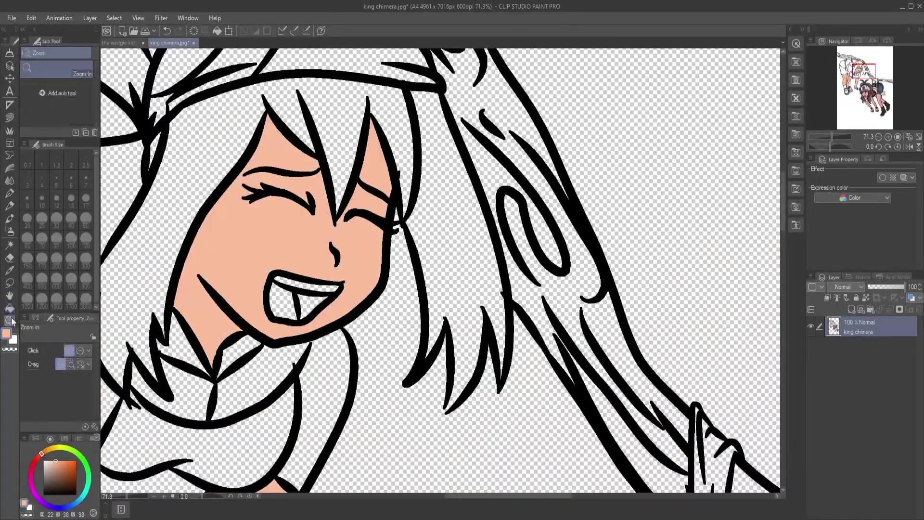
Step: Fill the headband-wearing girl's bare skin above the shorts with the peach skin tone
left_click(10, 321)
left_click_drag(260, 289, 212, 289)
left_click(10, 309)
left_click(231, 182)
left_click(144, 217)
Step: Shade outlined areas of the headband-wearing girl's hips and legs with darker peach (hue 22, saturation 45, value 87) and clear the selection
left_click(10, 321)
left_click_drag(217, 217, 168, 216)
left_click(10, 309)
key("m")
mouse_move(259, 371)
left_mouse_down()
mouse_move(212, 320)
mouse_move(289, 130)
mouse_move(256, 374)
mouse_move(210, 402)
left_mouse_up()
left_click(57, 465)
left_click(10, 308)
left_click(195, 347)
left_click(176, 149)
left_click(255, 124)
left_click(241, 289)
left_click(222, 137)
key("ctrl+d")
Step: Outline shadow areas along the headband-wearing girl's arms, fill them with the same darker peach and clear the selection
left_click(9, 321)
left_click_drag(243, 256, 195, 255)
left_click_drag(283, 305, 333, 306)
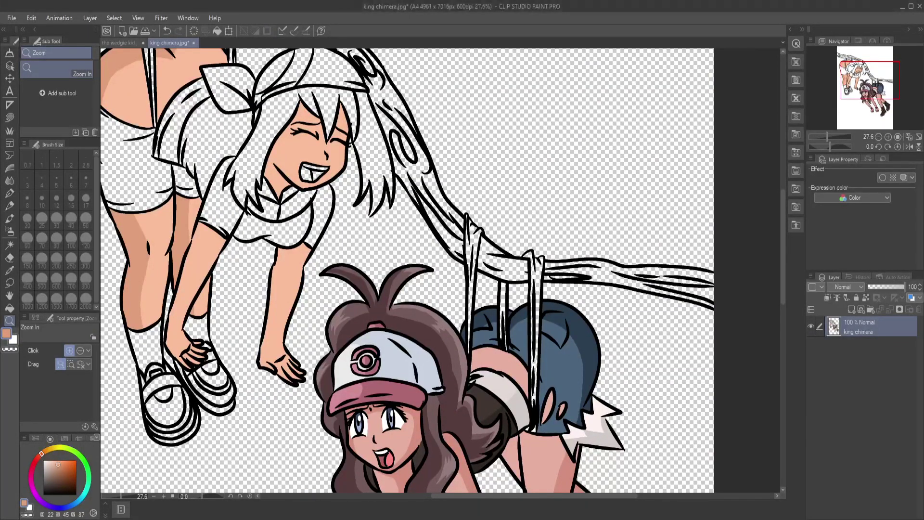
key("m")
mouse_move(191, 344)
left_mouse_down()
mouse_move(249, 361)
mouse_move(150, 381)
left_mouse_up()
key("g")
left_click(192, 280)
left_click(275, 308)
left_click(134, 405)
Step: Outline the shadow areas on the headband-wearing girl's face and neck, fill them with darker peach and clear the selection
key("slash")
left_click_drag(260, 220, 346, 220)
key("m")
mouse_move(189, 288)
left_mouse_down()
mouse_move(317, 296)
mouse_move(177, 422)
left_mouse_up()
key("g")
left_click(166, 308)
left_click(328, 301)
left_click(31, 18)
left_click(44, 29)
left_click(315, 210)
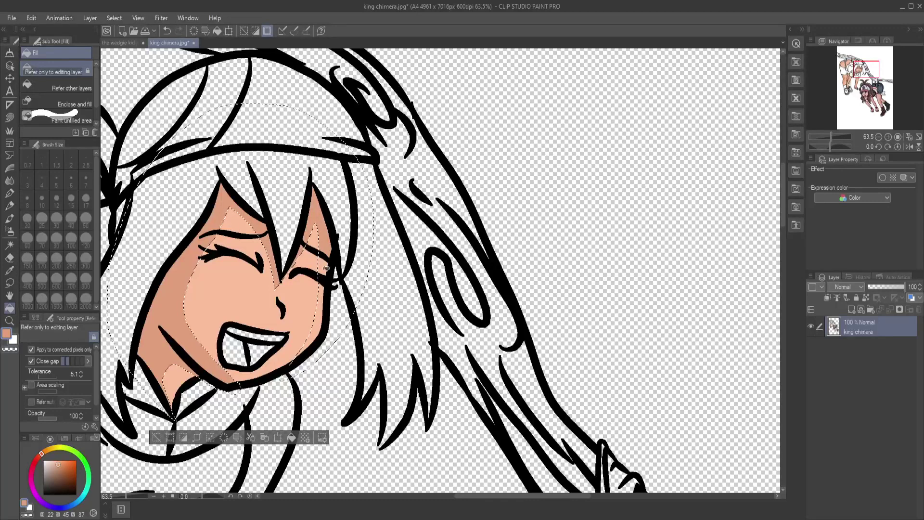
left_click(323, 313)
left_click(156, 437)
Step: Fill the headband-wearing girl's hair on both sides with grey-brown (hue 22, saturation 16, value 49)
left_click(10, 320)
left_click_drag(234, 250, 149, 251)
left_click_drag(235, 233, 308, 233)
left_click(49, 478)
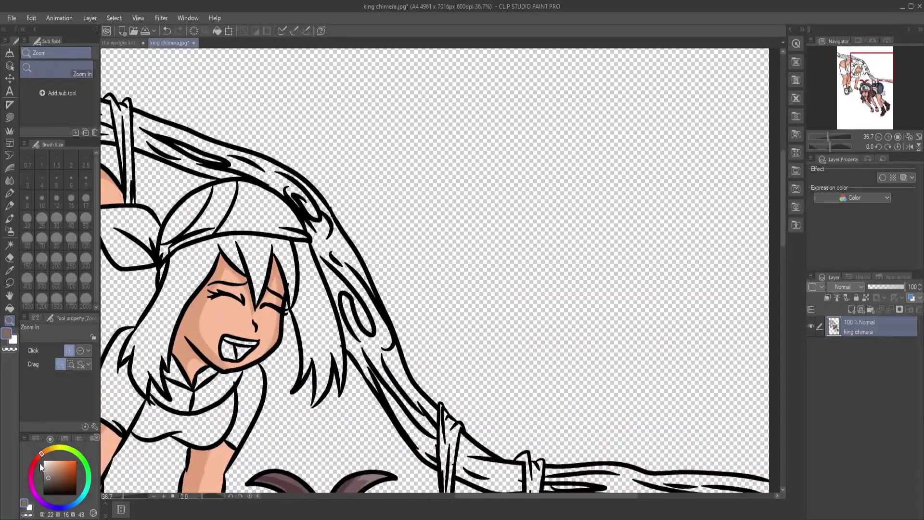
key("g")
left_click(166, 266)
left_click(10, 193)
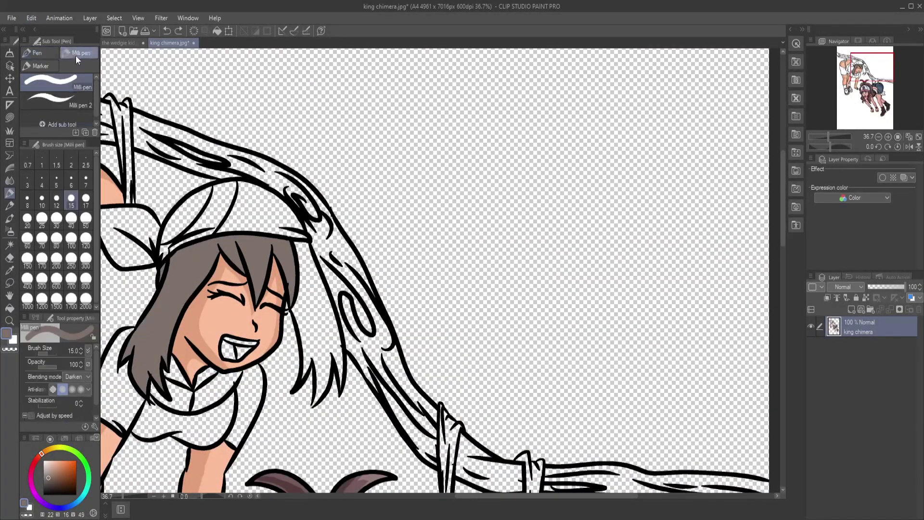
left_click(10, 308)
left_click(313, 313)
left_click(9, 270)
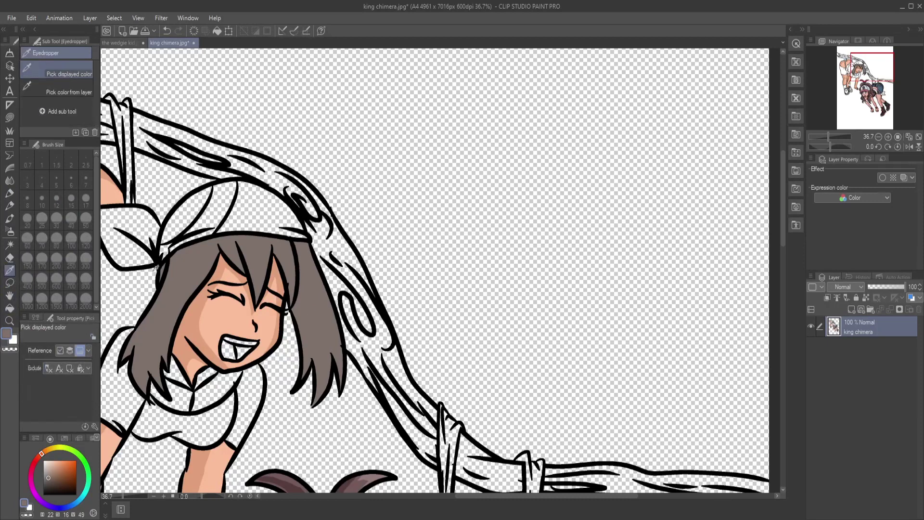
left_click(10, 283)
left_click_drag(164, 265, 143, 340)
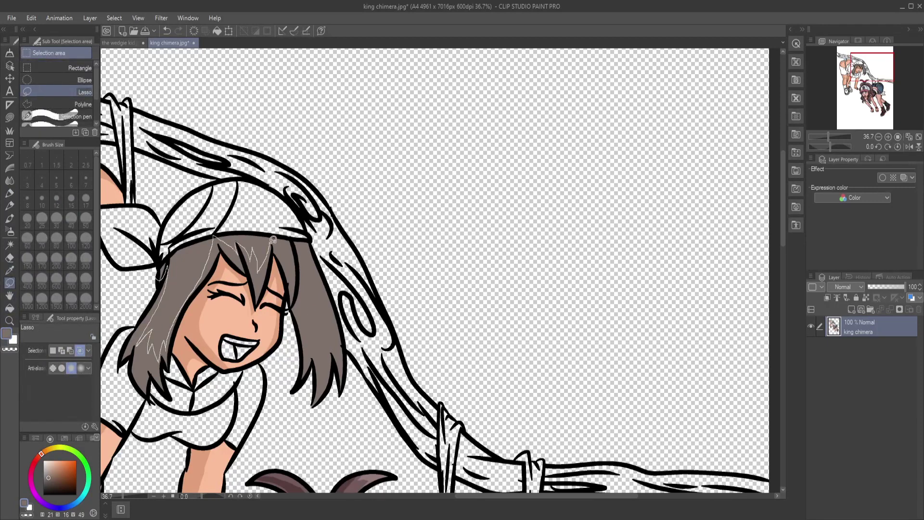
left_click_drag(299, 262, 297, 255)
key("ctrl+d")
Step: Outline jagged shadow areas across the grey-brown hair, fill them with darker brown (hue 21, saturation 21, value 38) and clear the selection
mouse_move(176, 251)
left_mouse_down()
mouse_move(157, 369)
mouse_move(261, 262)
left_mouse_up()
mouse_move(318, 333)
left_mouse_down()
mouse_move(217, 447)
mouse_move(154, 250)
left_mouse_up()
key("i")
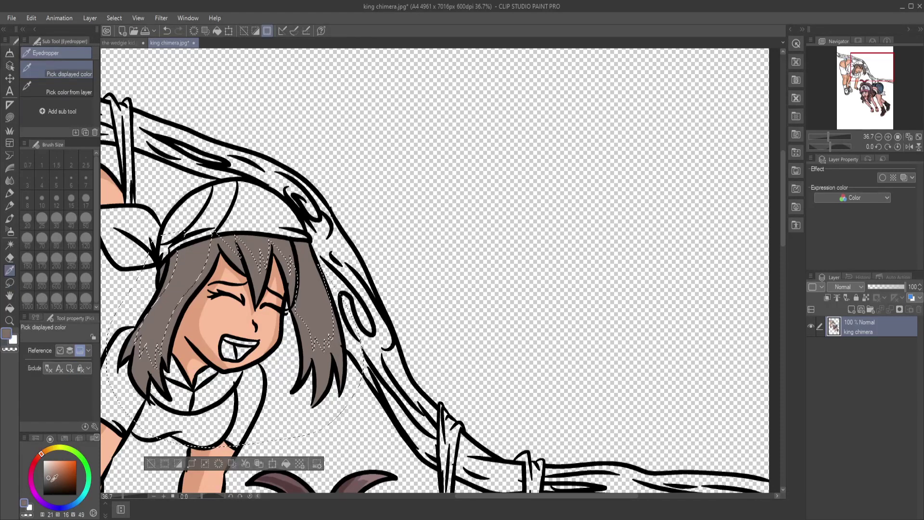
left_click(50, 481)
left_click(10, 308)
left_click(182, 313)
left_click(167, 277)
left_click(260, 282)
left_click(321, 371)
key("ctrl+d")
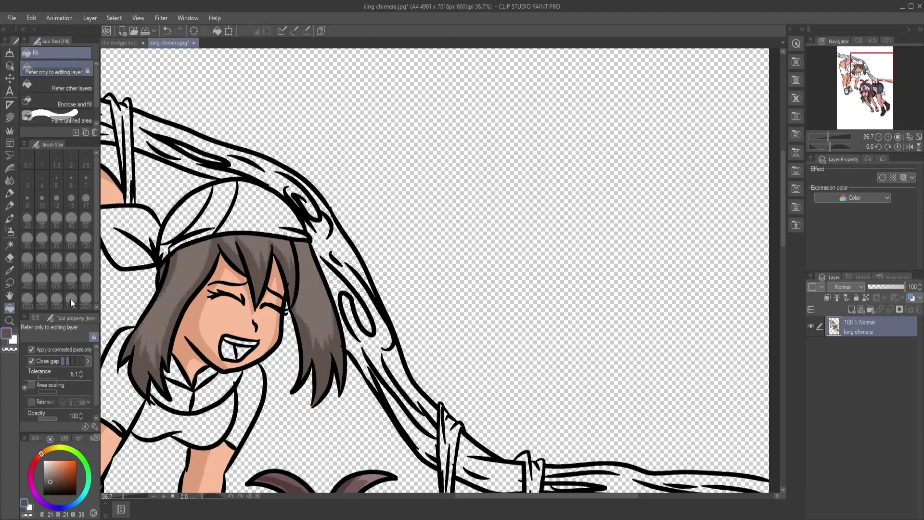
Step: Add a jagged highlight in light grey-brown (hue 21, saturation 13, value 64) to the long hair strand beside the collar
key("m")
left_click_drag(160, 311, 156, 306)
left_click(47, 472)
left_click(10, 308)
left_click(155, 323)
key("ctrl+d")
Step: Add a matching light grey-brown highlight to the hair strand beside the branch and clear the selection
left_click(10, 284)
left_click_drag(229, 311, 227, 318)
key("ctrl+d")
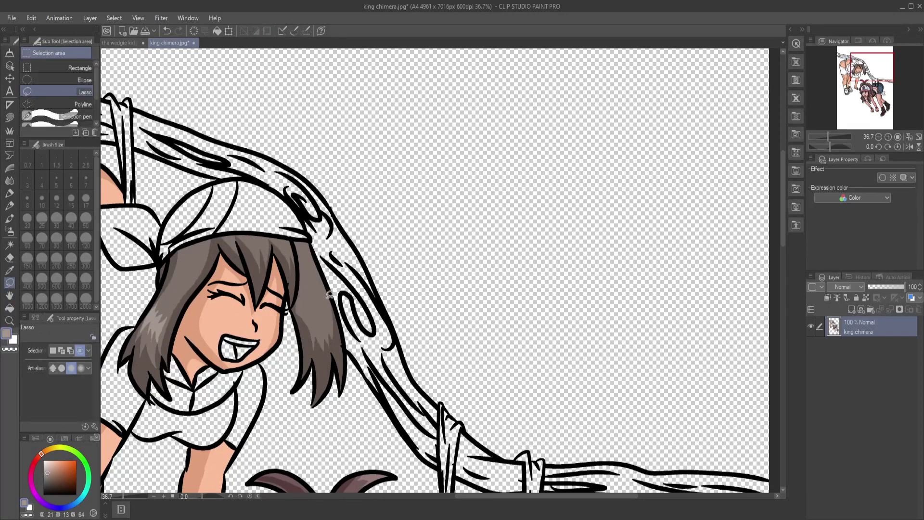
left_click_drag(305, 289, 302, 293)
left_click(10, 308)
left_click(315, 311)
key("ctrl+d")
Step: Fill a jagged highlight band across the hair just below the headband with light grey-brown and clear the selection
left_click(10, 283)
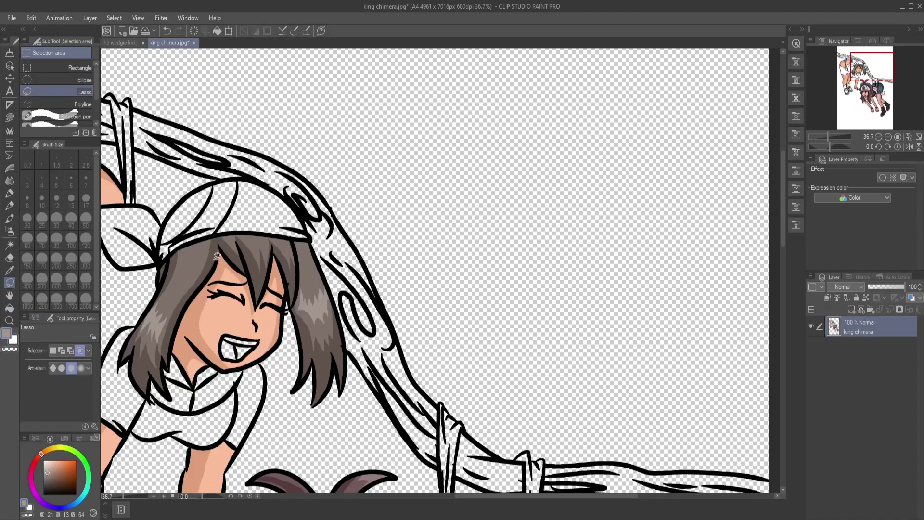
left_click_drag(244, 239, 182, 250)
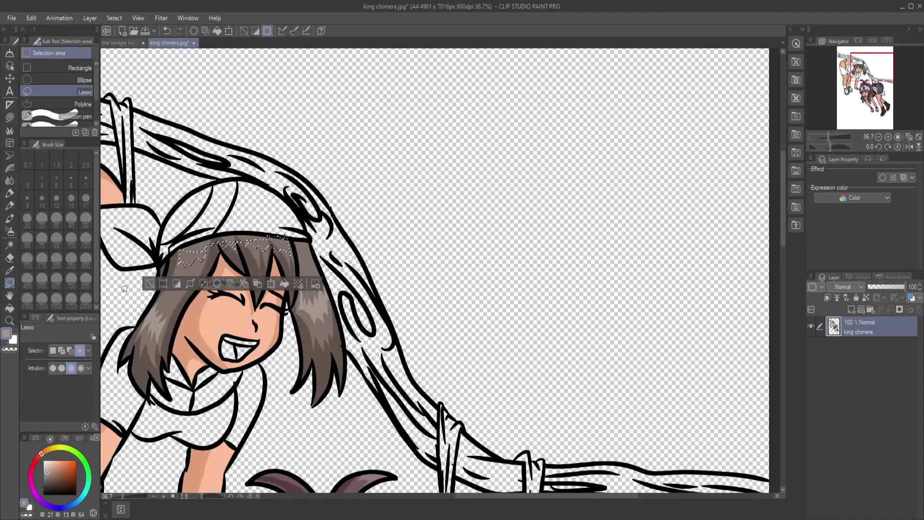
left_click(10, 308)
left_click(193, 255)
left_click(228, 243)
left_click(281, 246)
key("ctrl+d")
left_click(189, 234)
key("ctrl+z")
left_click(10, 321)
left_click_drag(242, 279, 183, 302)
left_click(184, 302)
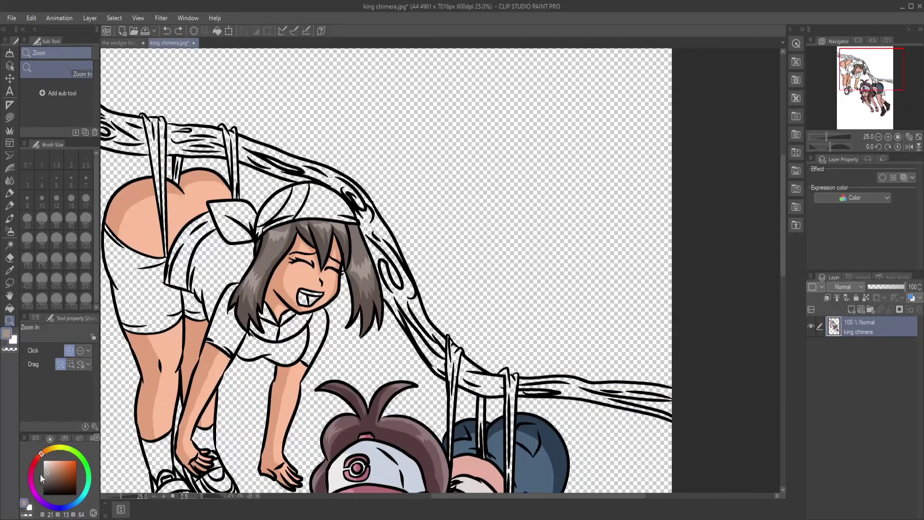
left_click(31, 480)
left_click(55, 467)
key("alt+Tab")
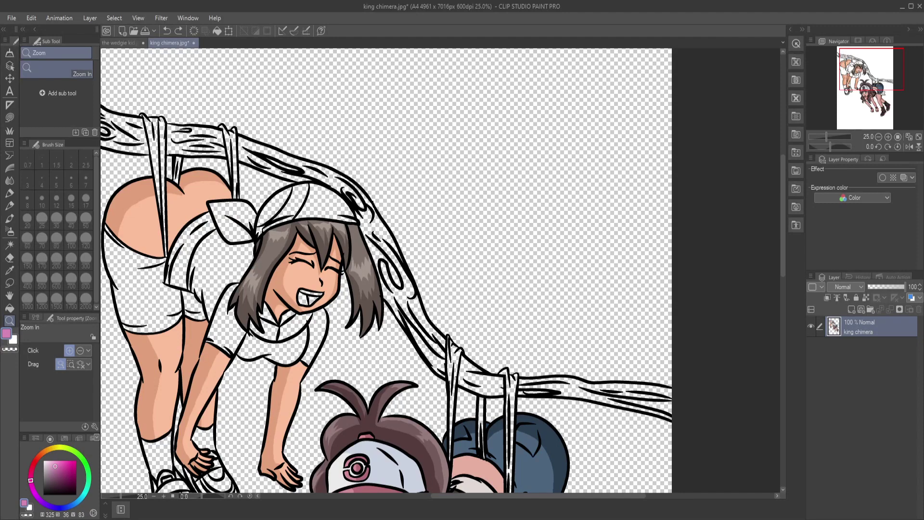
Step: Fill the headband-wearing girl's shorts and shirt collar with muted navy blue (hue 225, saturation 42, value 49)
left_click_drag(103, 291, 145, 291)
left_click(68, 507)
left_click(56, 478)
left_click(9, 308)
left_click(169, 297)
left_click(233, 316)
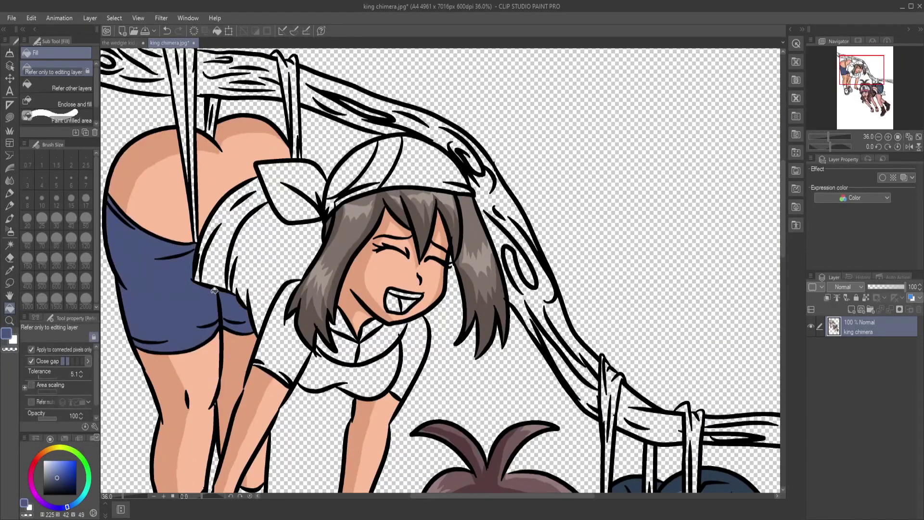
left_click(353, 355)
Step: Fill the girl's shirt, sleeves and headband with red (hue 359, saturation 70, value 77)
left_click(34, 462)
left_click(66, 468)
left_click(305, 258)
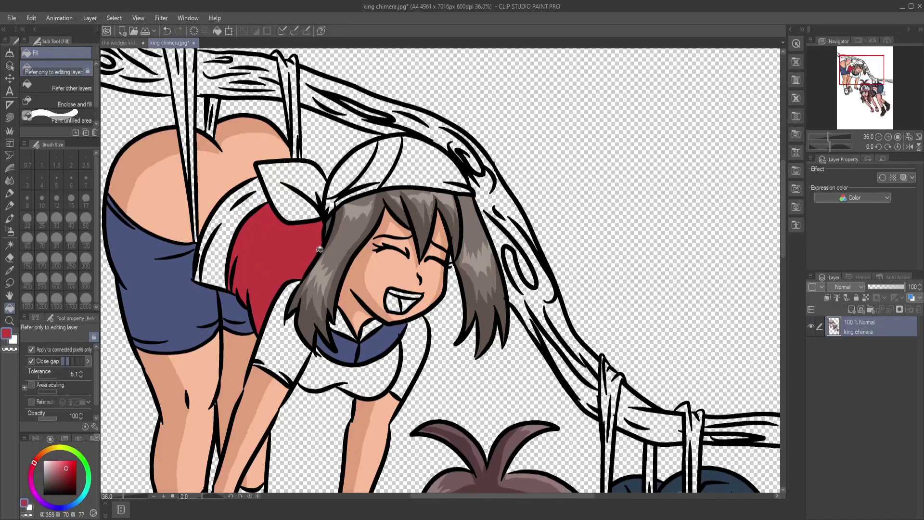
left_click(285, 351)
left_click(342, 325)
left_click(378, 325)
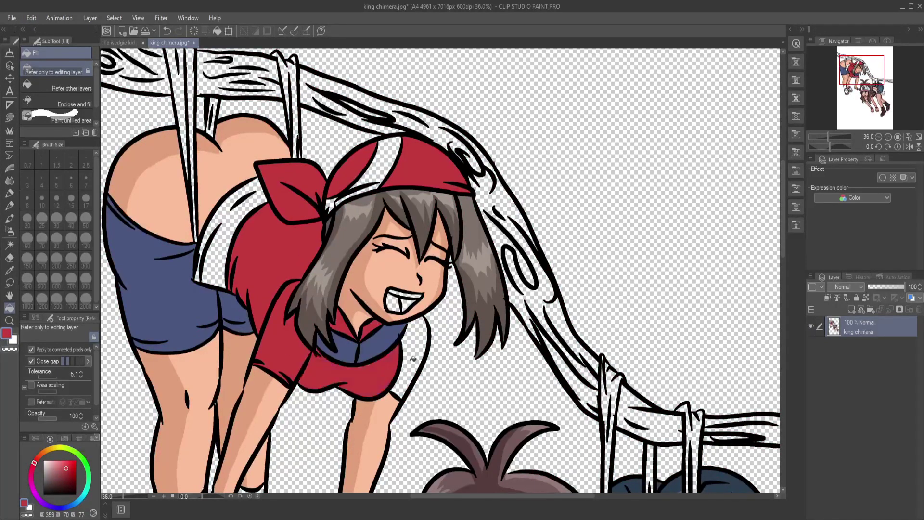
left_click(396, 340)
Step: Fill the shirt's lower band and the headband's stripe with white
key("x")
left_click(221, 227)
left_click(380, 164)
Step: Fill both of the girl's socks with dark grey-brown (hue 359, saturation 14, value 39)
left_click(10, 321)
left_click_drag(252, 248, 192, 248)
left_click_drag(227, 381, 328, 381)
left_click(46, 484)
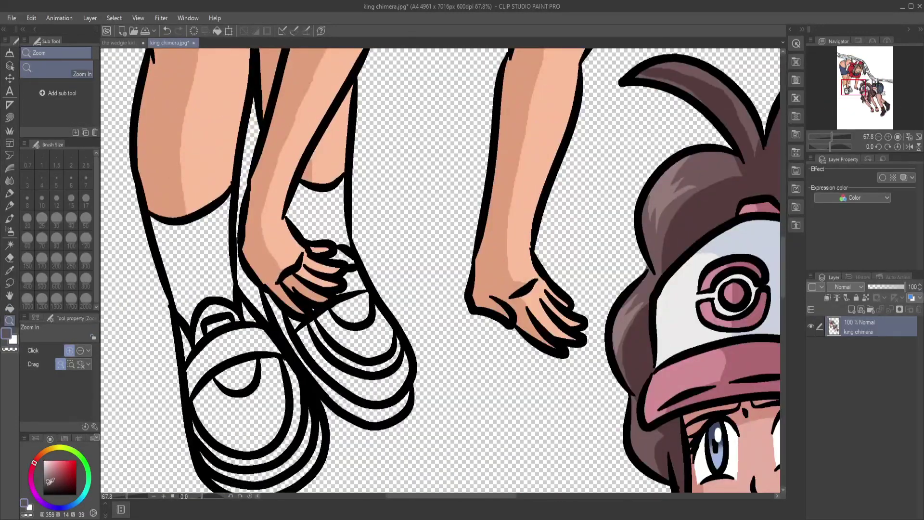
left_click(9, 309)
left_click(197, 250)
left_click(323, 216)
Step: Fill the main panels of both shoes with muted red (hue 359, saturation 51, value 64)
left_click(8, 320)
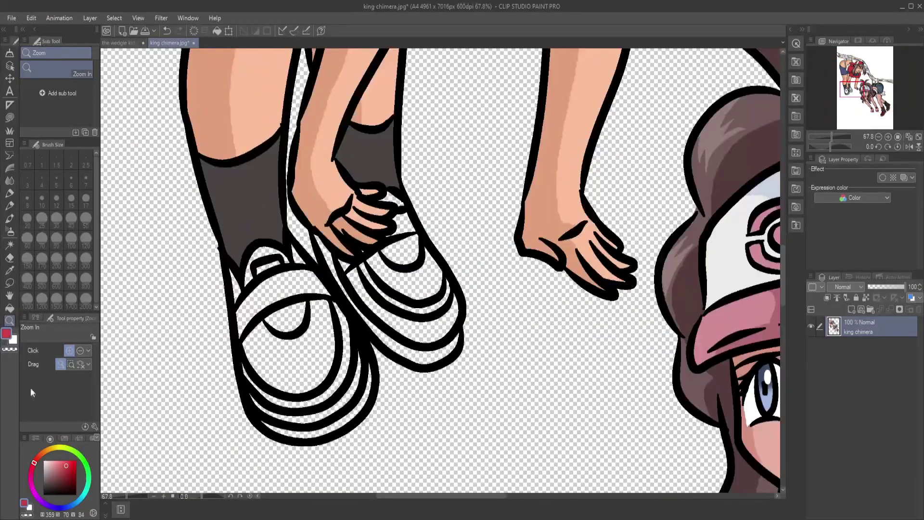
left_click(60, 473)
left_click(9, 308)
left_click(255, 277)
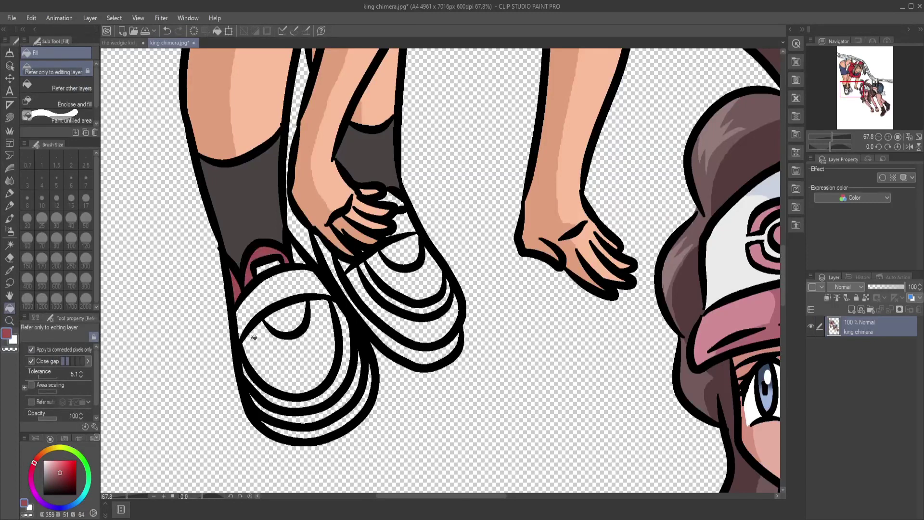
left_click(289, 346)
left_click(385, 311)
left_click(409, 282)
left_click(392, 198)
left_click(308, 411)
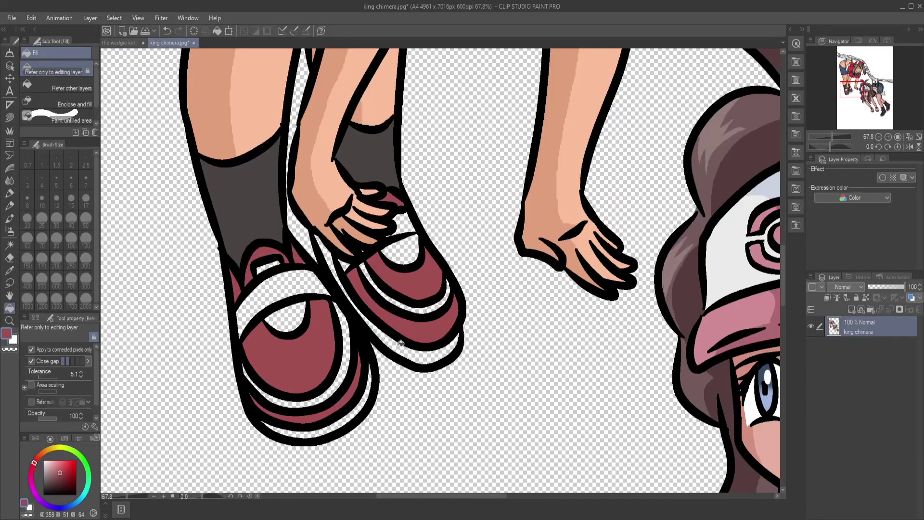
Step: Fill the curved trim on both shoes with golden yellow (hue 35, saturation 60, value 86)
left_click(47, 453)
left_click(62, 465)
left_click(302, 404)
left_click(401, 306)
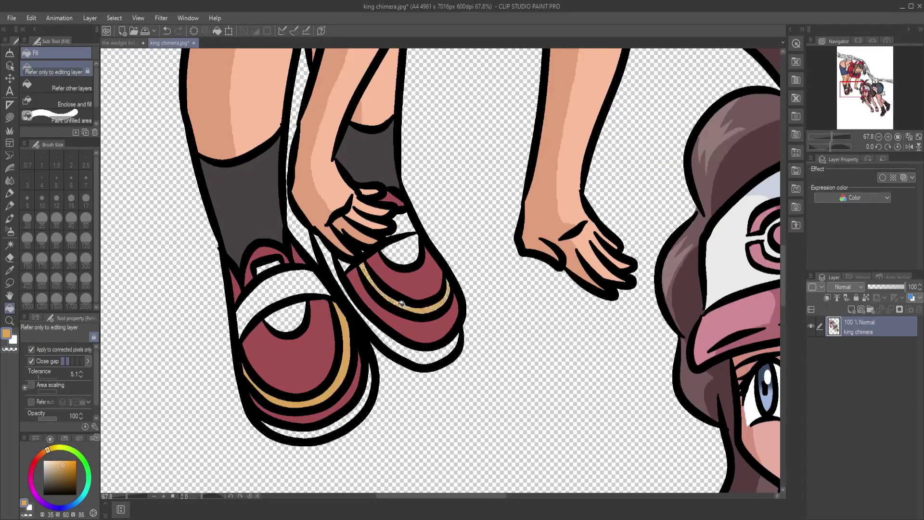
Step: Fill the straps on both shoes with pale blue-grey (hue 223, saturation 14, value 83)
left_click(68, 507)
left_click(47, 466)
left_click(274, 286)
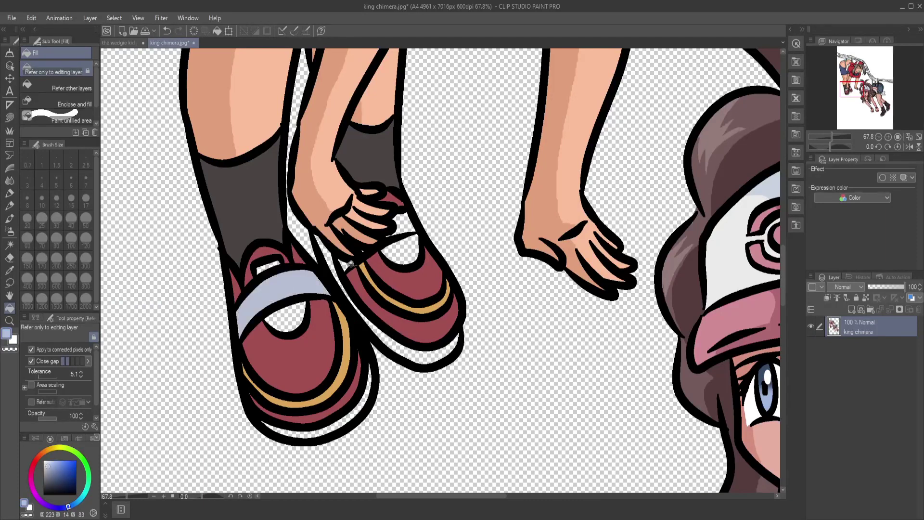
left_click(349, 264)
left_click(405, 222)
Step: Fill the soles of both shoes with dark slate (hue 223, saturation 17, value 26)
left_click(48, 488)
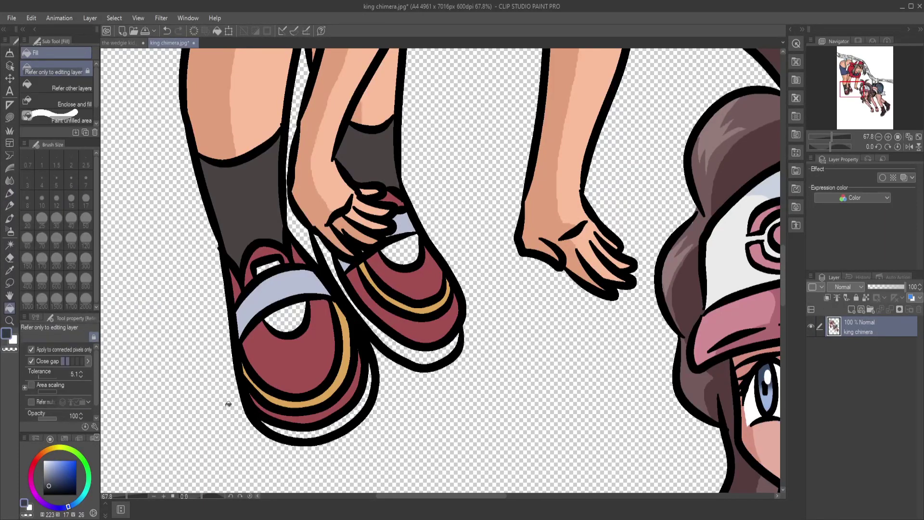
left_click(301, 418)
left_click(407, 356)
Step: Try blue (hue 223, saturation 70, value 51) on the front shoe's rounded patch and tongue tab
left_click(66, 477)
left_click(303, 321)
left_click(263, 268)
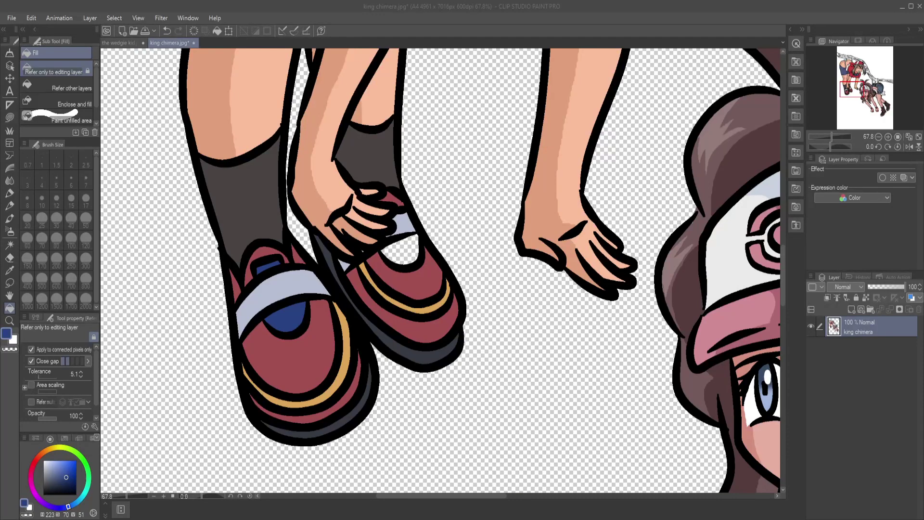
Step: Fill the rounded patches on both shoes and the front shoe's tongue tab with dark navy (hue 223, saturation 43, value 32)
left_click(67, 484)
left_click(57, 484)
left_click(285, 318)
left_click(268, 266)
left_click(409, 242)
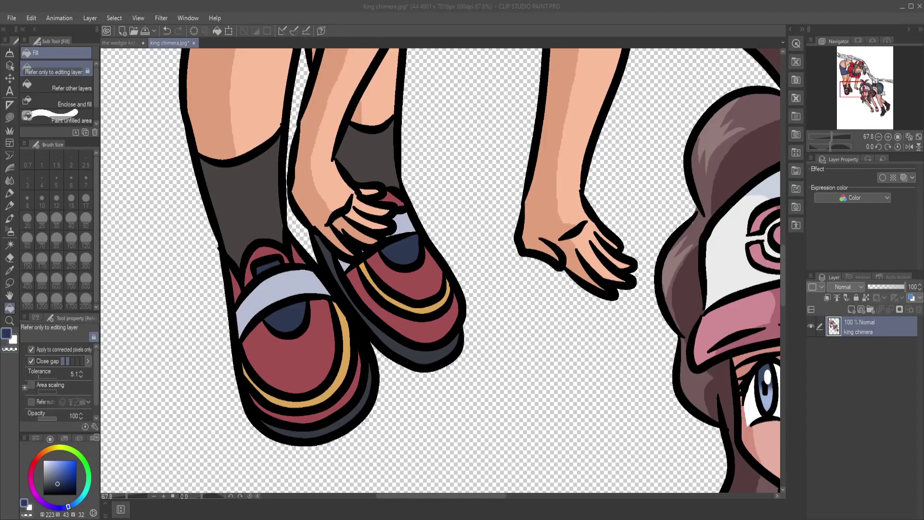
Step: Colour the headband-wearing girl's mouth with a pink tongue, a dark red interior and white teeth
key("/")
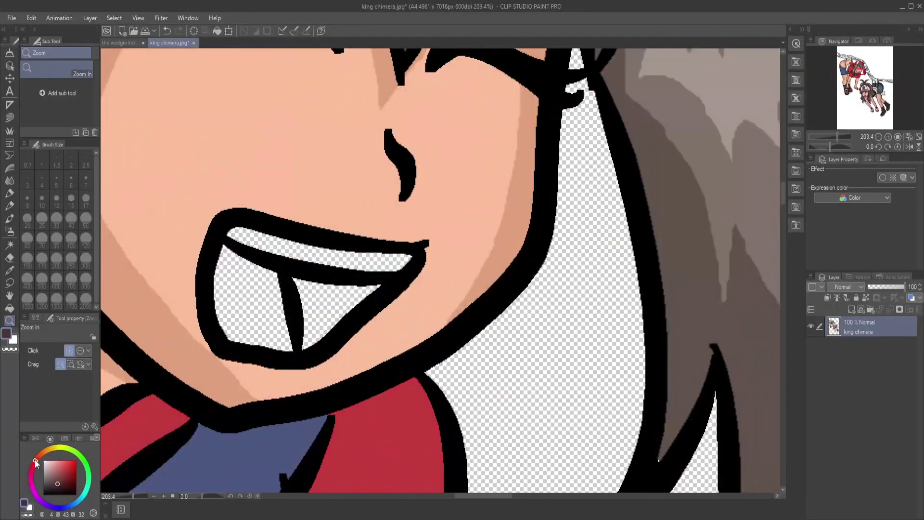
left_click(56, 466)
left_click(10, 308)
left_click(253, 301)
left_click(62, 473)
left_click(328, 306)
left_click(44, 461)
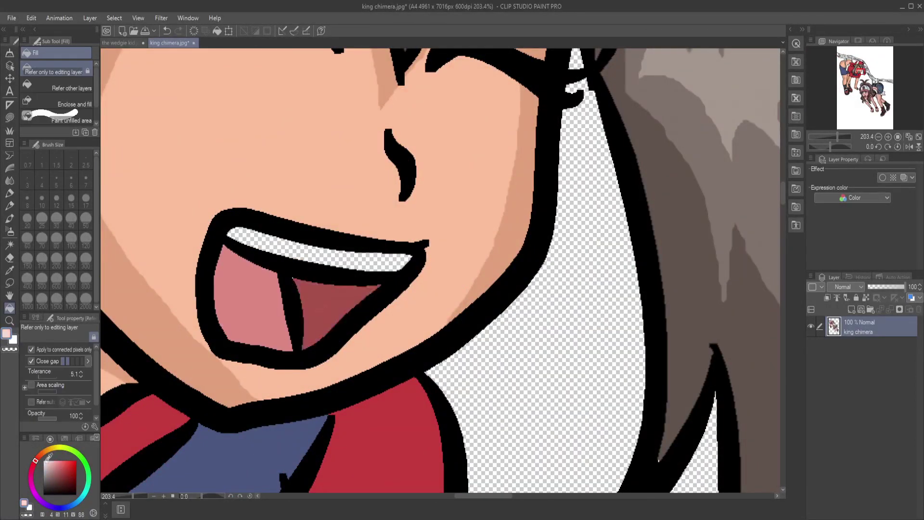
left_click(318, 254)
Step: Shade the back of the red shirt, its near sleeve and the headband's bow with dark red (hue 359, saturation 79, value 58)
left_click(11, 321)
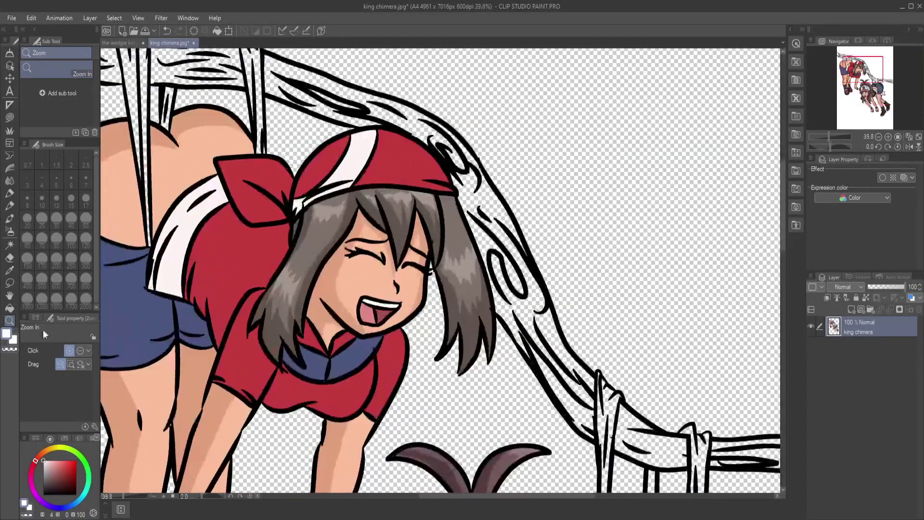
key("m")
mouse_move(230, 397)
left_mouse_down()
mouse_move(282, 321)
mouse_move(320, 231)
mouse_move(203, 283)
mouse_move(212, 402)
left_mouse_up()
key("g")
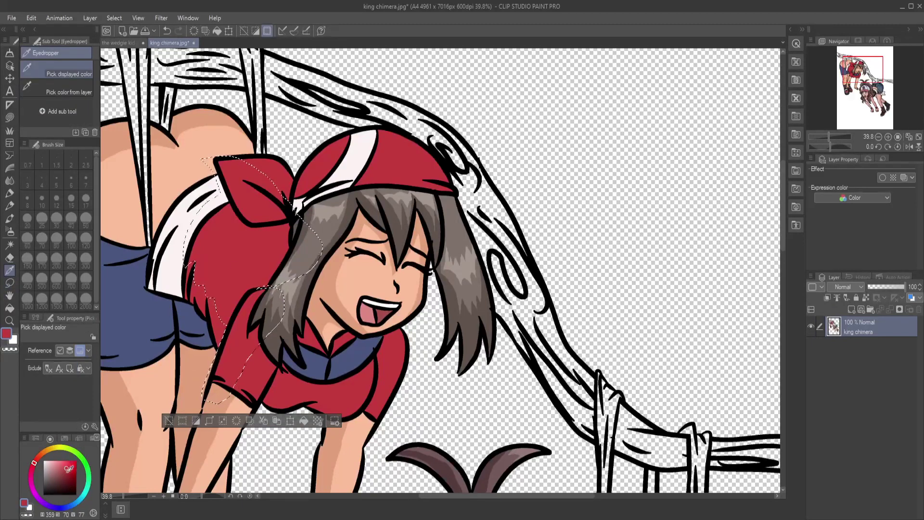
left_click(262, 258)
key("ctrl+d")
Step: Add dark red shadows to the middle of the headband and the chest of the shirt
key("m")
mouse_move(267, 385)
left_mouse_down()
mouse_move(374, 368)
mouse_move(332, 332)
mouse_move(377, 145)
mouse_move(268, 385)
left_mouse_up()
key("g")
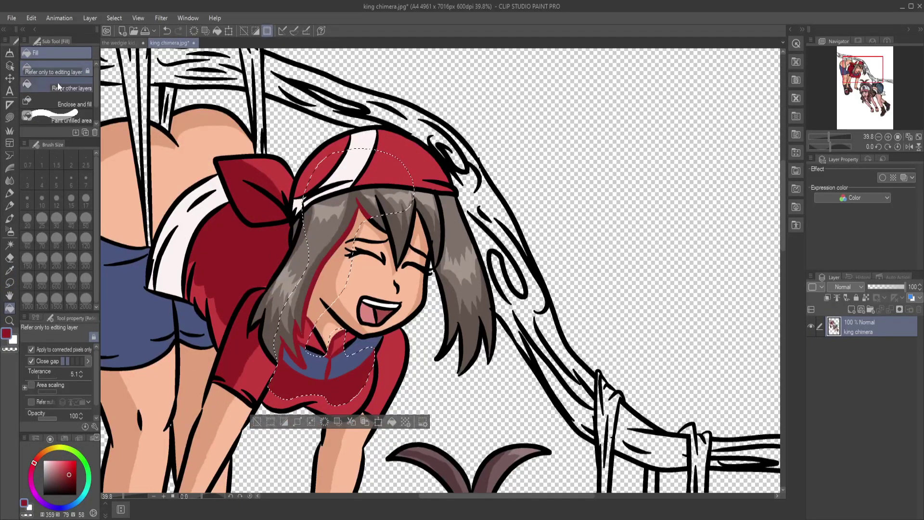
left_click(385, 169)
left_click(339, 337)
key("ctrl+d")
Step: Shade the inner part of the shirt's far sleeve with the same dark red
left_click(9, 283)
mouse_move(369, 418)
left_mouse_down()
mouse_move(355, 372)
mouse_move(340, 440)
left_mouse_up()
left_click(9, 308)
left_click(381, 378)
key("ctrl+d")
Step: Shade both sides of the blue shirt collar with dark blue (hue 225, saturation 49, value 38)
left_click(9, 283)
mouse_move(302, 388)
left_mouse_down()
mouse_move(306, 365)
mouse_move(309, 410)
left_mouse_up()
left_click(10, 270)
left_click(135, 308)
left_click(59, 482)
left_click(10, 308)
left_click(292, 357)
left_click(367, 353)
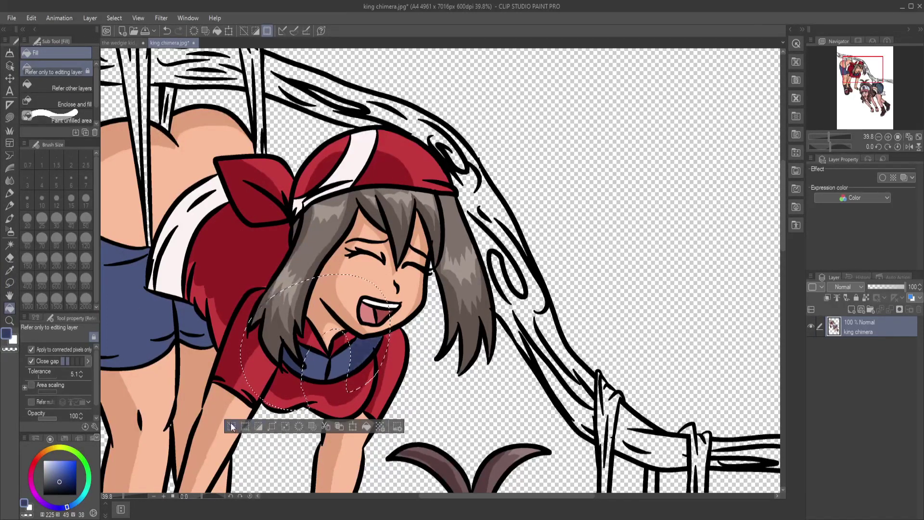
left_click(231, 426)
Step: Shade part of the blue shorts with dark blue (hue 225, saturation 49, value 42)
left_click(10, 283)
left_click_drag(174, 293, 288, 328)
mouse_move(242, 424)
left_mouse_down()
mouse_move(257, 282)
mouse_move(325, 409)
mouse_move(240, 411)
left_mouse_up()
left_click(10, 271)
left_click(202, 318)
left_click(59, 481)
left_click(10, 308)
left_click(198, 327)
left_click(137, 461)
Step: On a new layer, fill a grey-blue shadow (hue 225, saturation 16, value 43) over one side of the front sock and shoe
left_click(10, 320)
left_click_drag(216, 237, 168, 238)
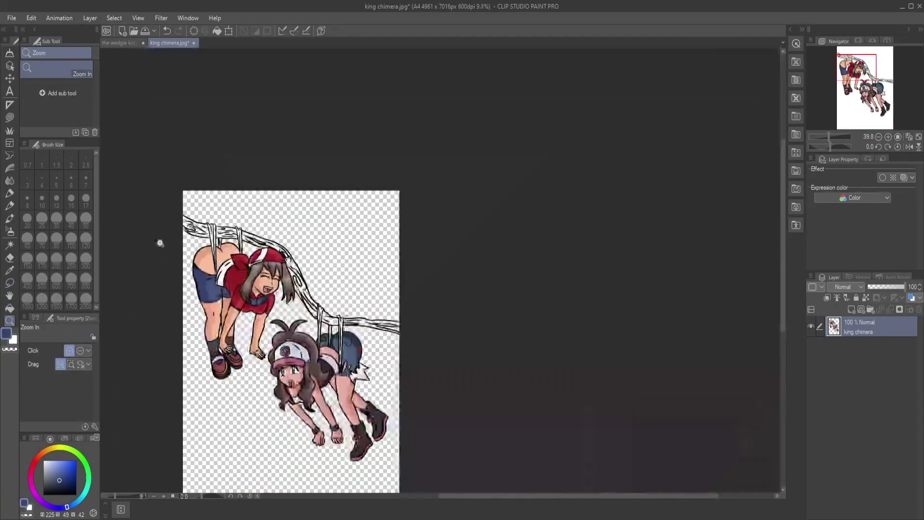
left_click_drag(251, 359, 205, 355)
left_click_drag(233, 452, 347, 448)
left_click(10, 283)
mouse_move(189, 218)
left_mouse_down()
mouse_move(139, 260)
mouse_move(187, 218)
left_mouse_up()
left_click(851, 310)
left_click(48, 480)
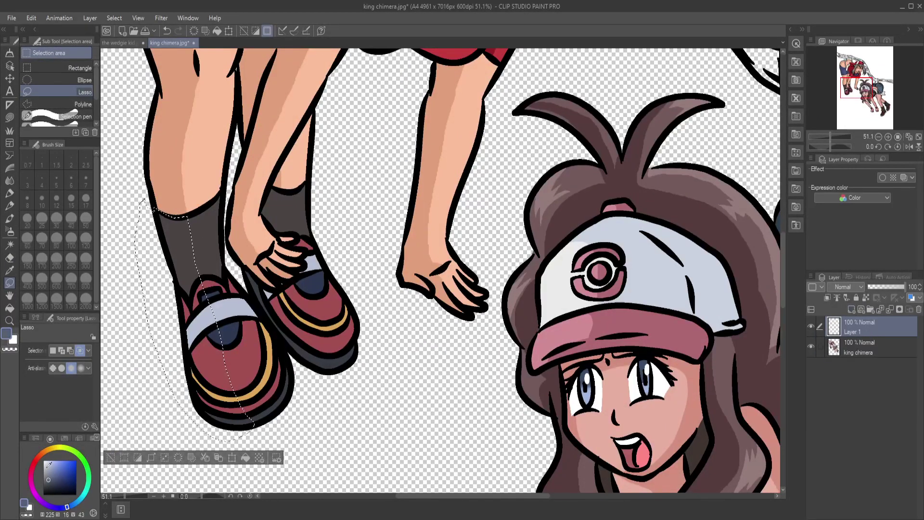
left_click(9, 308)
left_click(163, 327)
left_click(110, 460)
Step: Fill the same shadow over the rear sock and shoe, and set the shadow layer to Multiply at 51% opacity
key("m")
mouse_move(292, 194)
left_mouse_down()
mouse_move(306, 246)
mouse_move(273, 330)
mouse_move(256, 272)
mouse_move(306, 251)
mouse_move(267, 219)
mouse_move(277, 187)
left_mouse_up()
key("g")
left_click(293, 313)
scroll(842, 285, "down", 7)
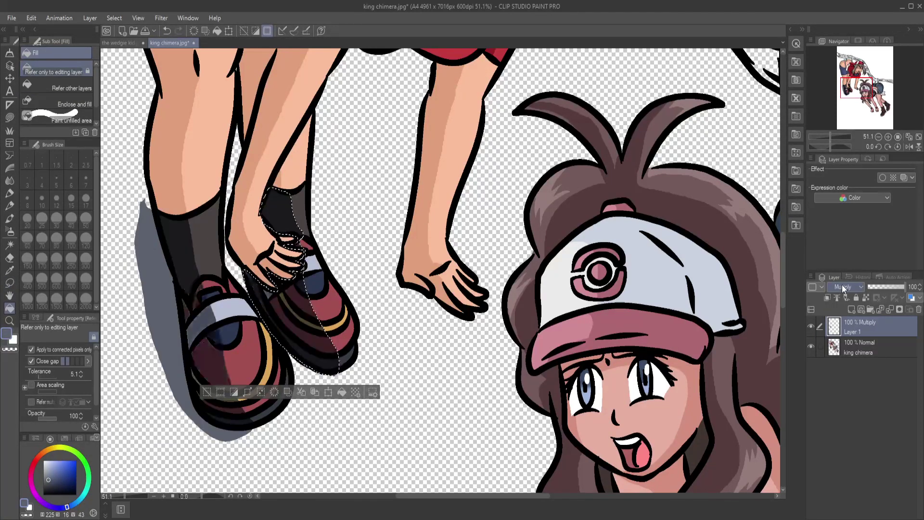
scroll(842, 284, "up", 5)
left_click_drag(894, 288, 886, 289)
key("ctrl+d")
Step: Delete the shoe shadow that spills outside the line art, using the artwork's empty background as the selection
key("w")
left_click(869, 347)
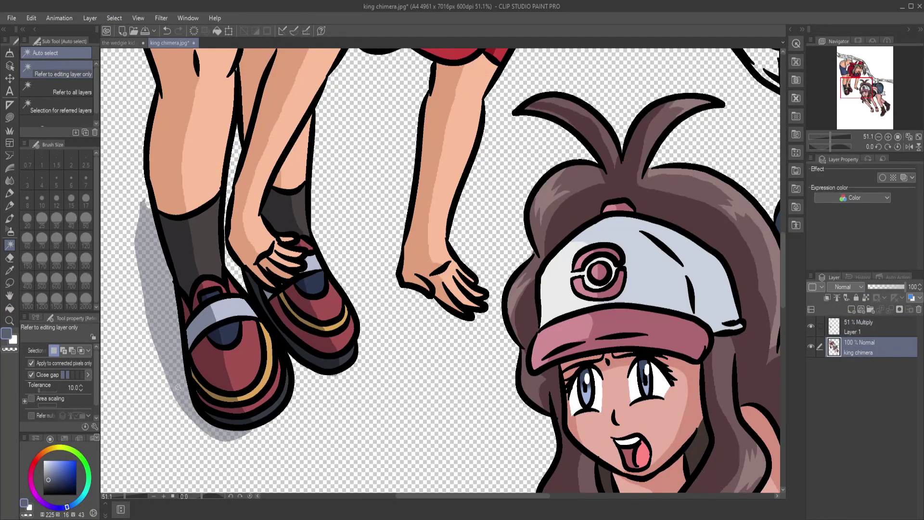
left_click(409, 363)
left_click(866, 326)
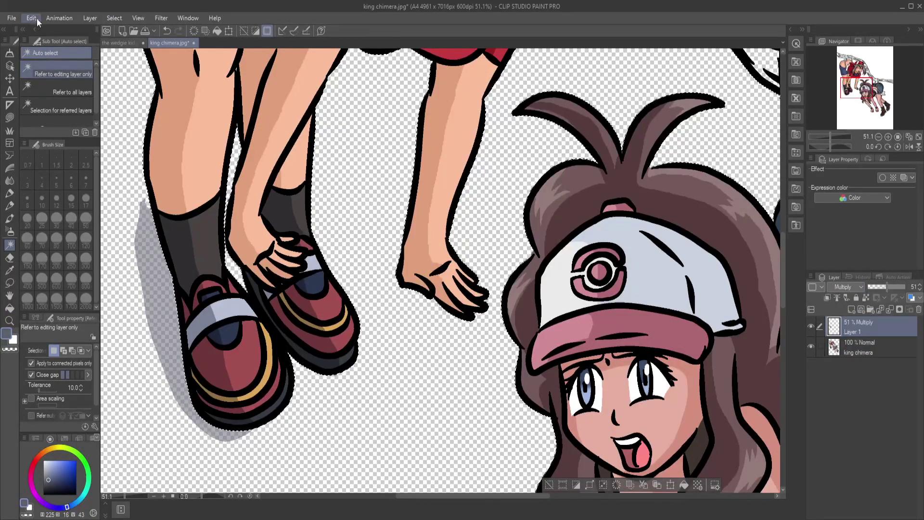
key("Delete")
key("ctrl+d")
Step: Choose an orange-brown (hue 21, saturation 60, value 71) for the branch and merge the shadow layer with the artwork
left_click(9, 320)
left_click_drag(262, 345, 192, 337)
left_click_drag(284, 243, 313, 270)
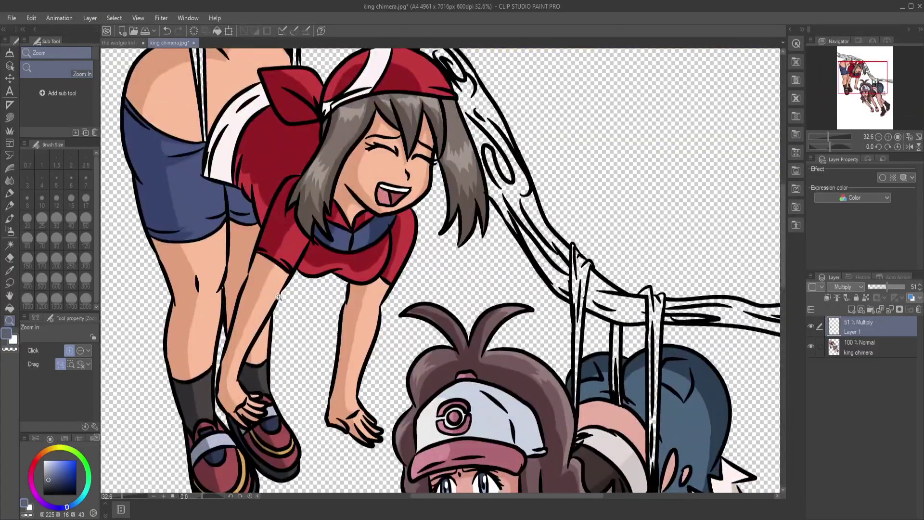
left_click_drag(280, 298, 251, 291)
left_click_drag(346, 320, 387, 315)
left_click_drag(310, 314, 267, 318)
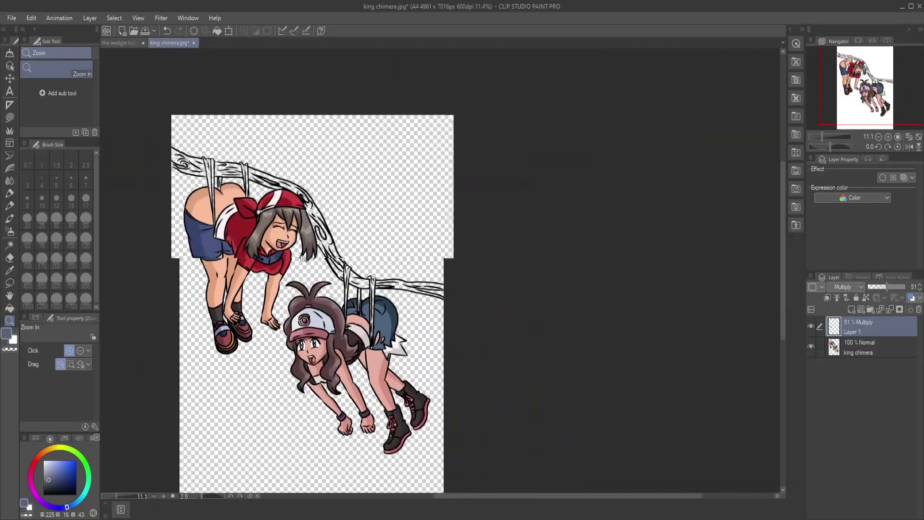
left_click_drag(296, 256, 323, 254)
left_click_drag(38, 494, 40, 454)
left_click(63, 470)
left_click(10, 308)
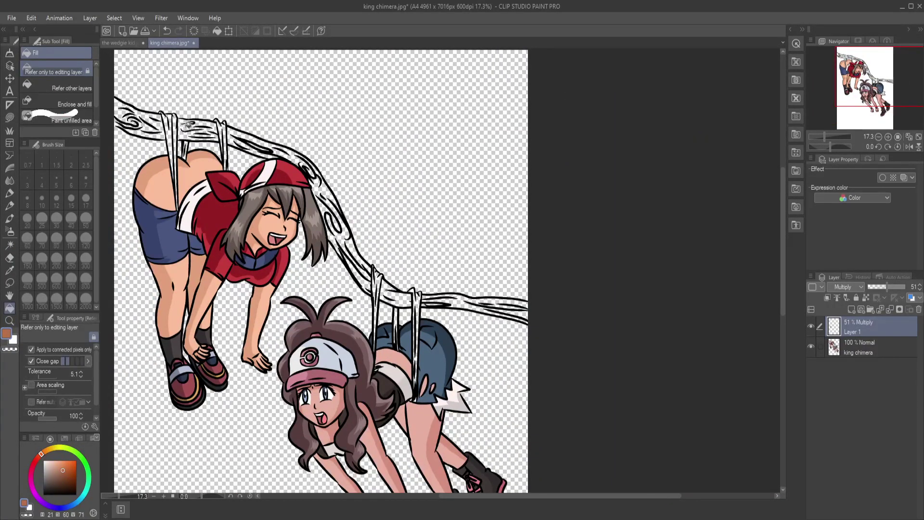
key("ctrl+z")
left_click(87, 19)
left_click(123, 284)
Step: Paint a short stroke at the branch's upper end by the canvas edge and fill the whole branch with the orange-brown
left_click(10, 193)
left_click(71, 221)
left_click(71, 241)
left_click_drag(117, 119, 124, 125)
key("g")
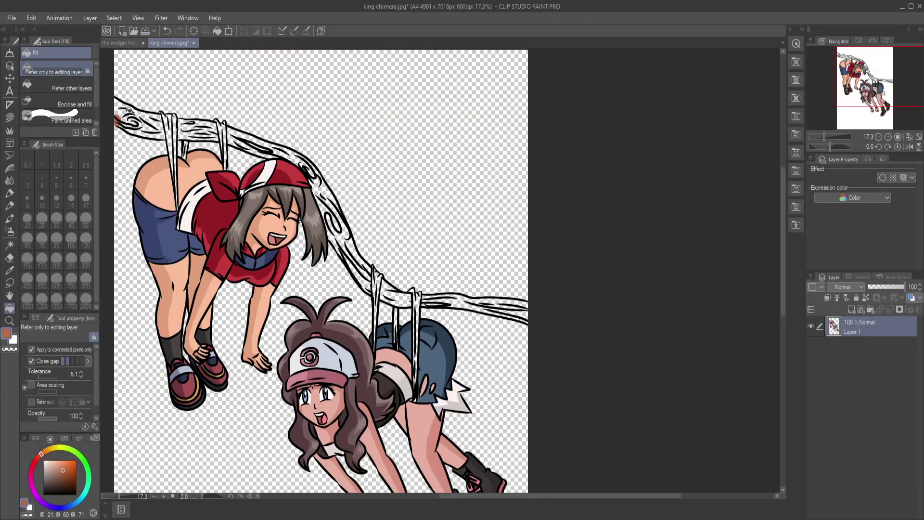
left_click(128, 110)
mouse_move(128, 110)
left_mouse_down()
mouse_move(212, 130)
mouse_move(399, 294)
mouse_move(433, 303)
left_mouse_up()
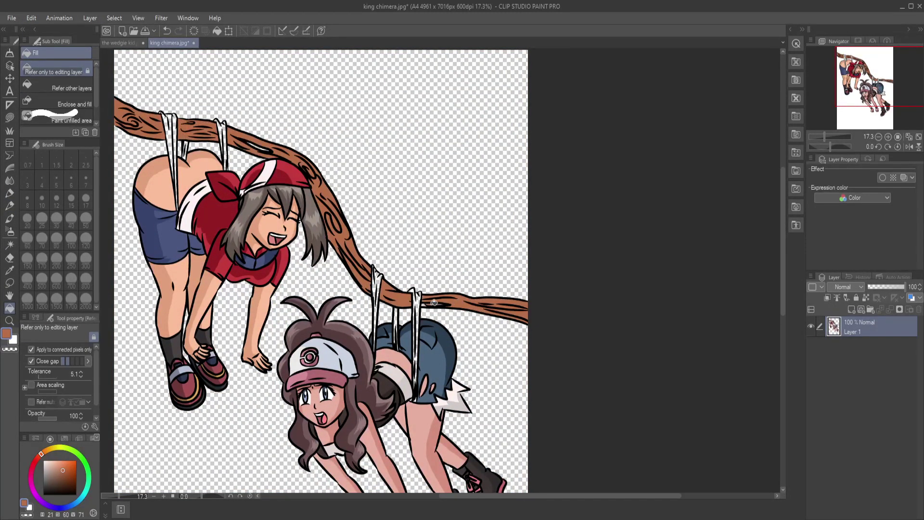
left_click(260, 148)
key("ctrl+space")
left_click_drag(172, 189, 159, 190)
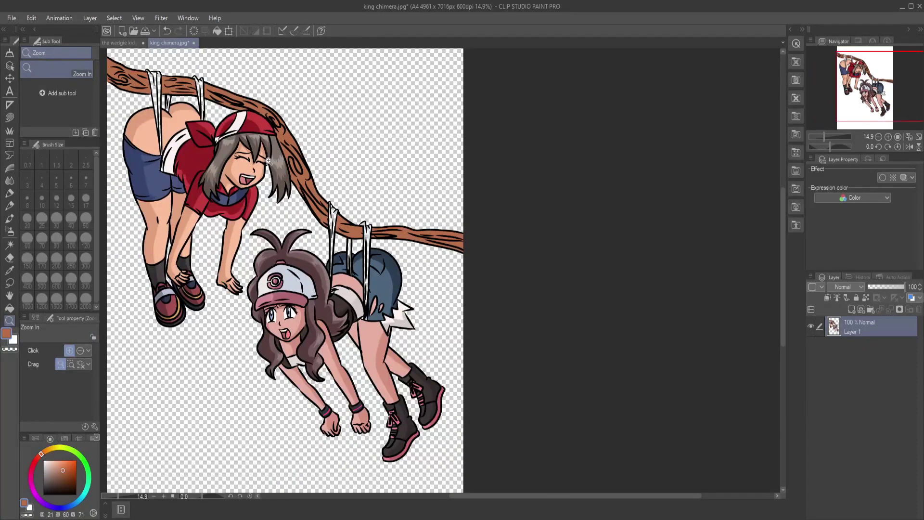